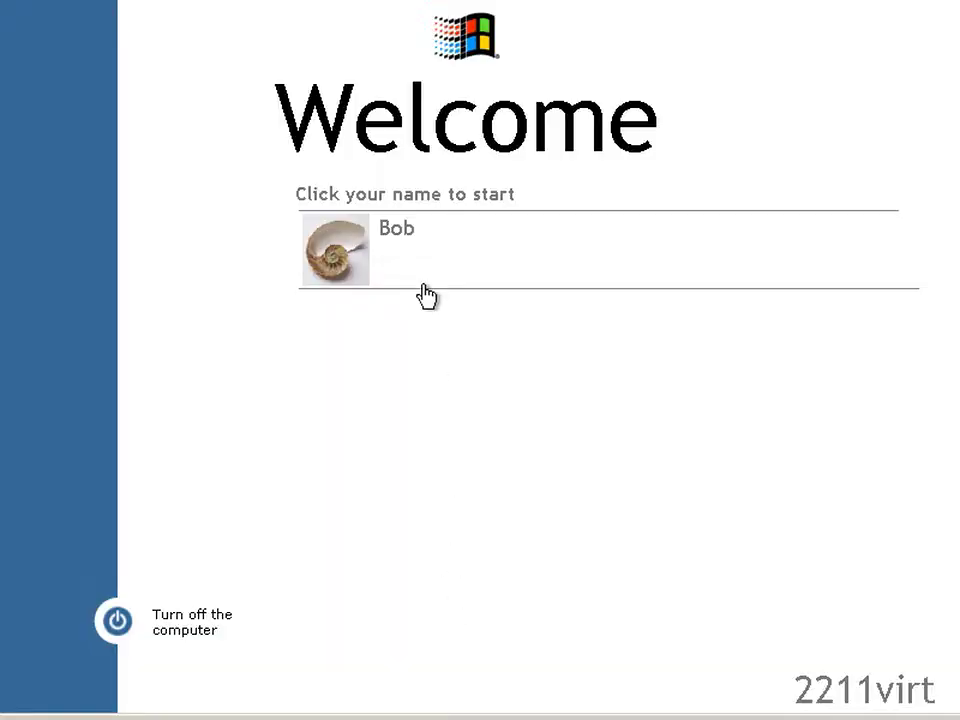
left_click(424, 251)
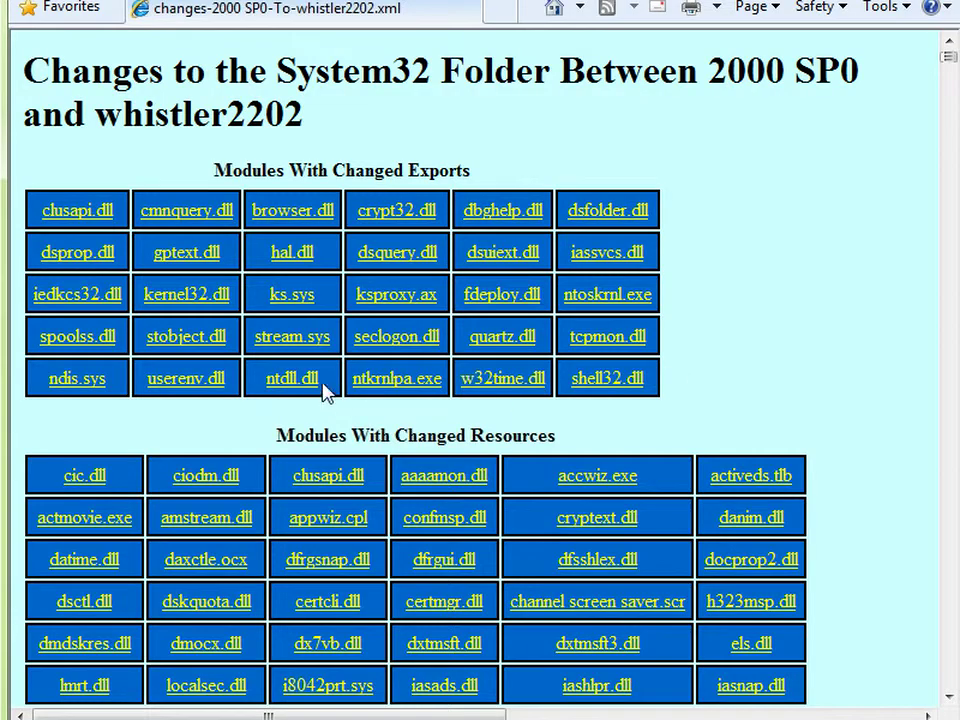
left_click(296, 381)
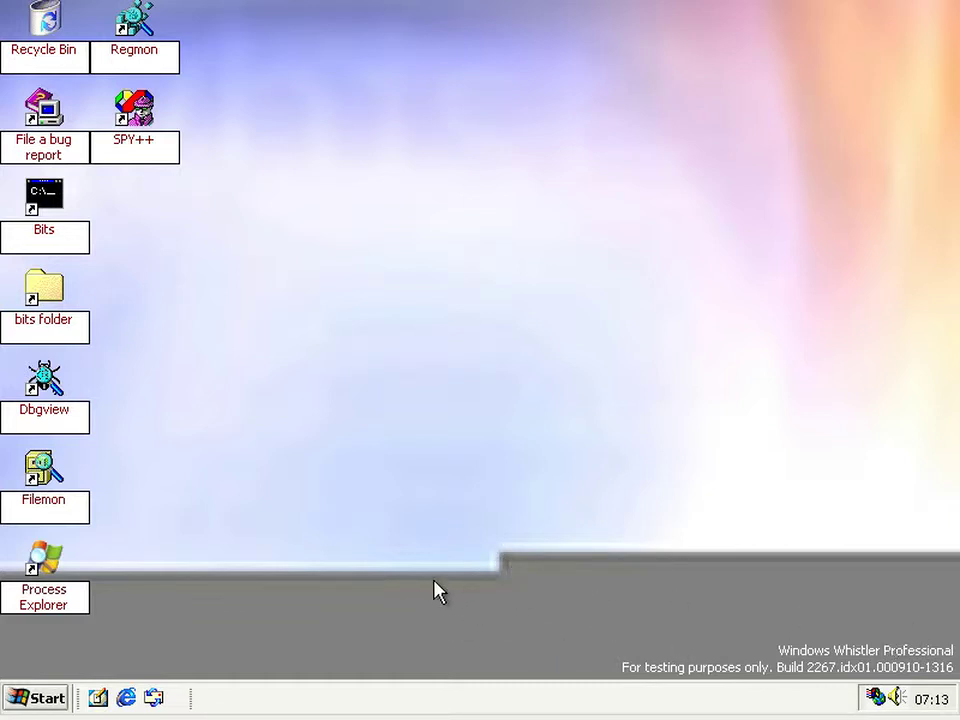
Step: Open the desktop background settings in the display properties
left_click_drag(519, 563, 438, 463)
right_click(434, 464)
left_click(507, 669)
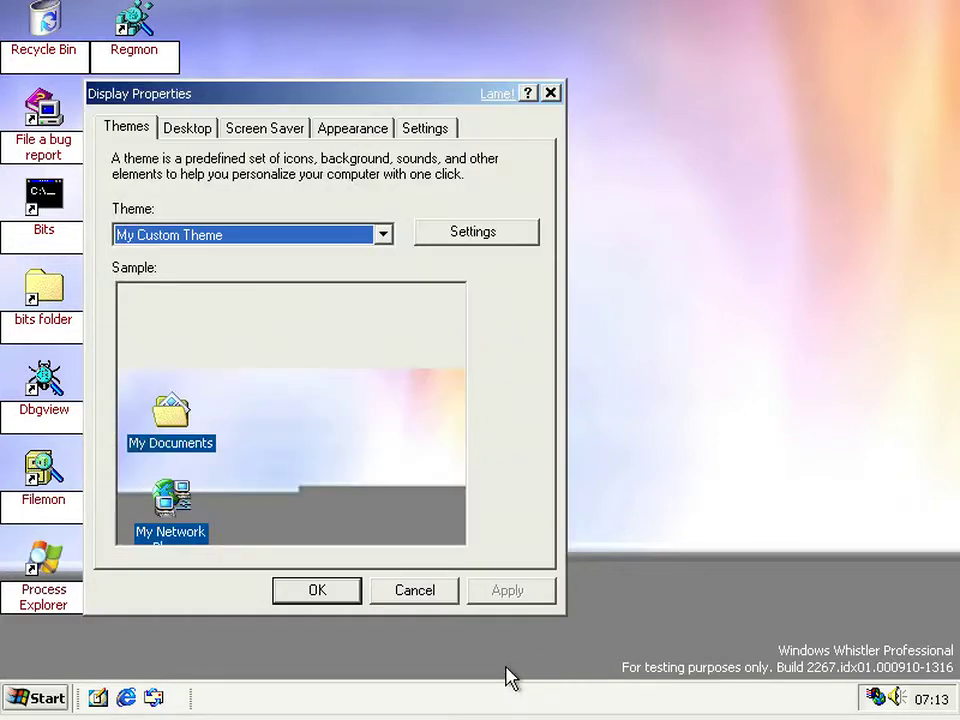
left_click(192, 130)
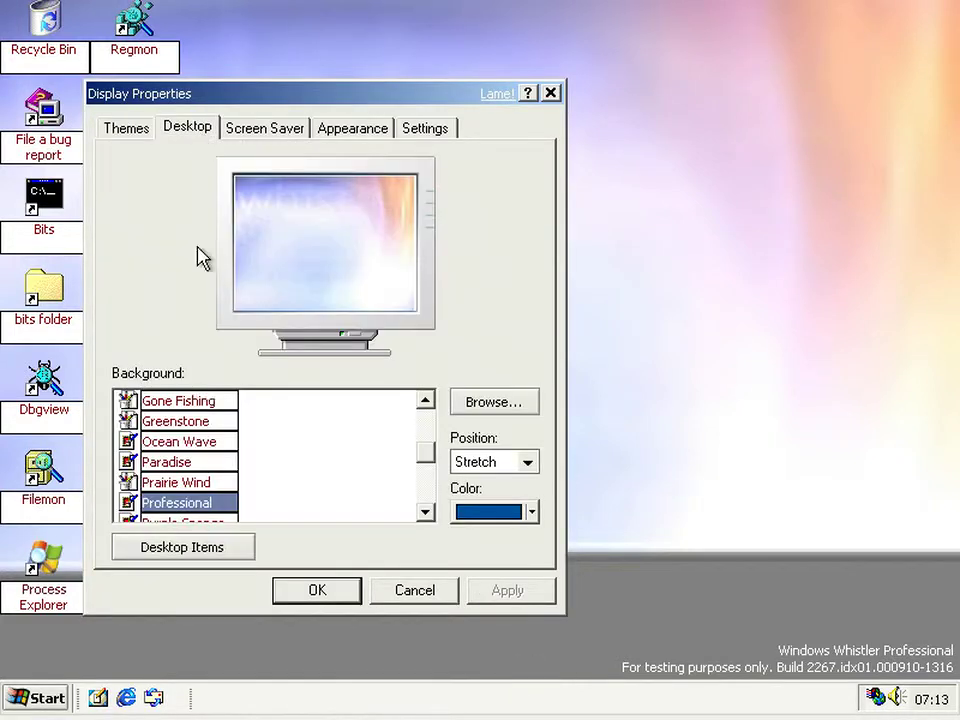
Step: Try the Paradise, Ocean Wave and Chateau desktop backgrounds, applying each one in turn
left_click(176, 463)
left_click(478, 600)
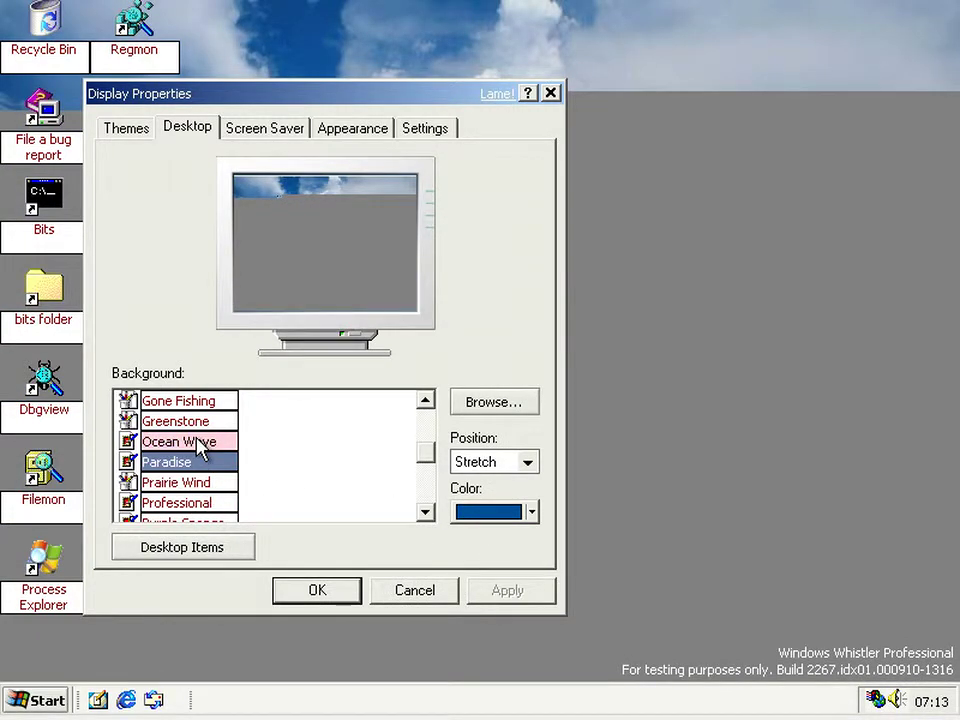
left_click(197, 442)
left_click(499, 597)
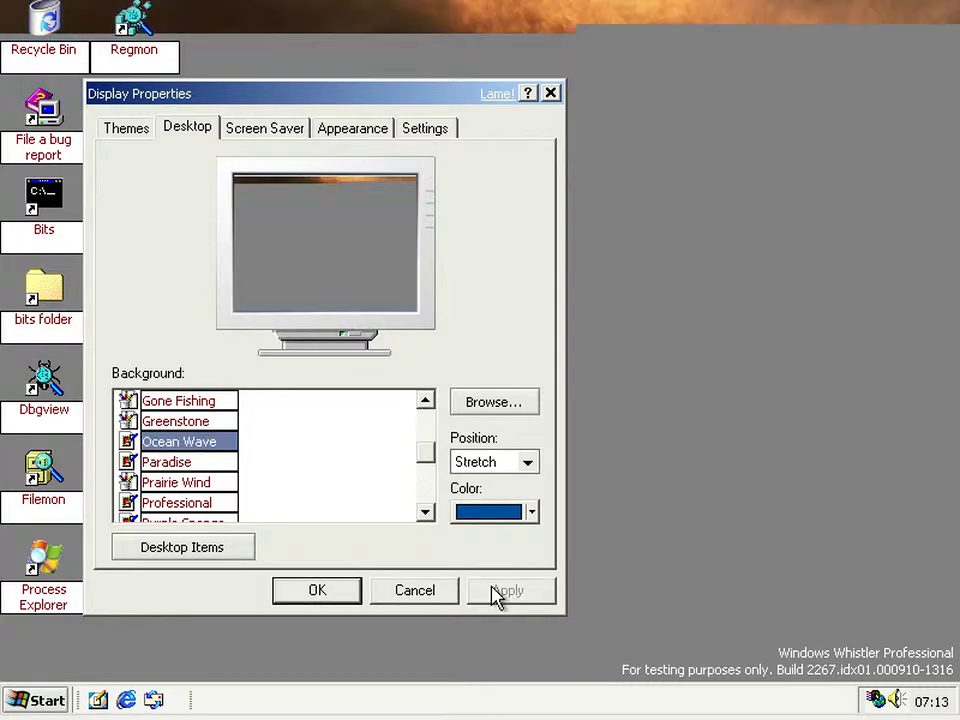
scroll(249, 448, "up", 3)
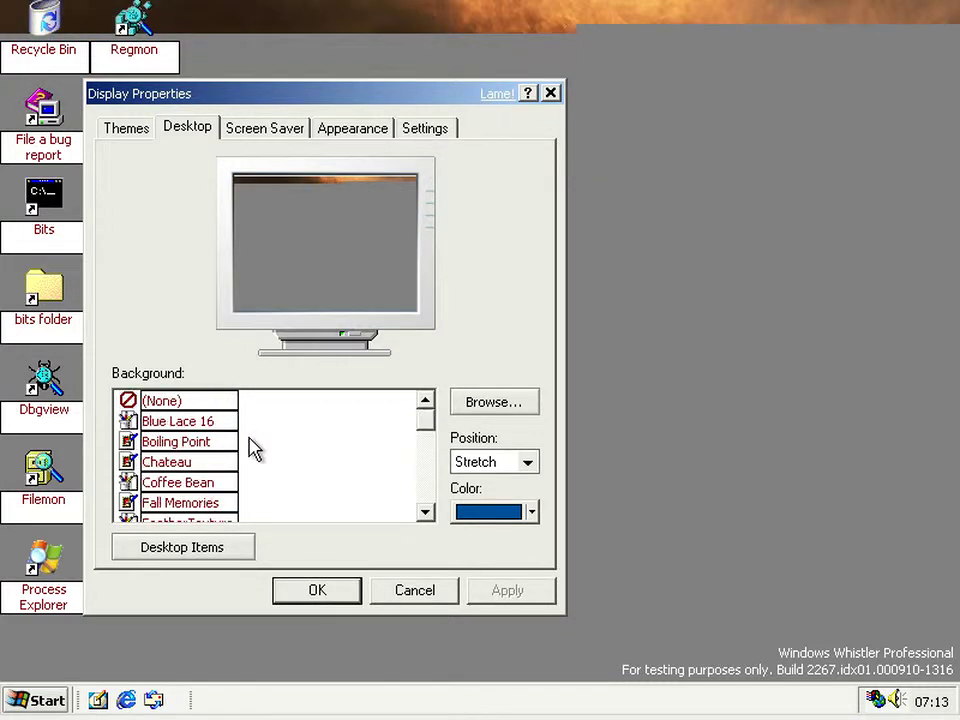
left_click(185, 466)
left_click(531, 598)
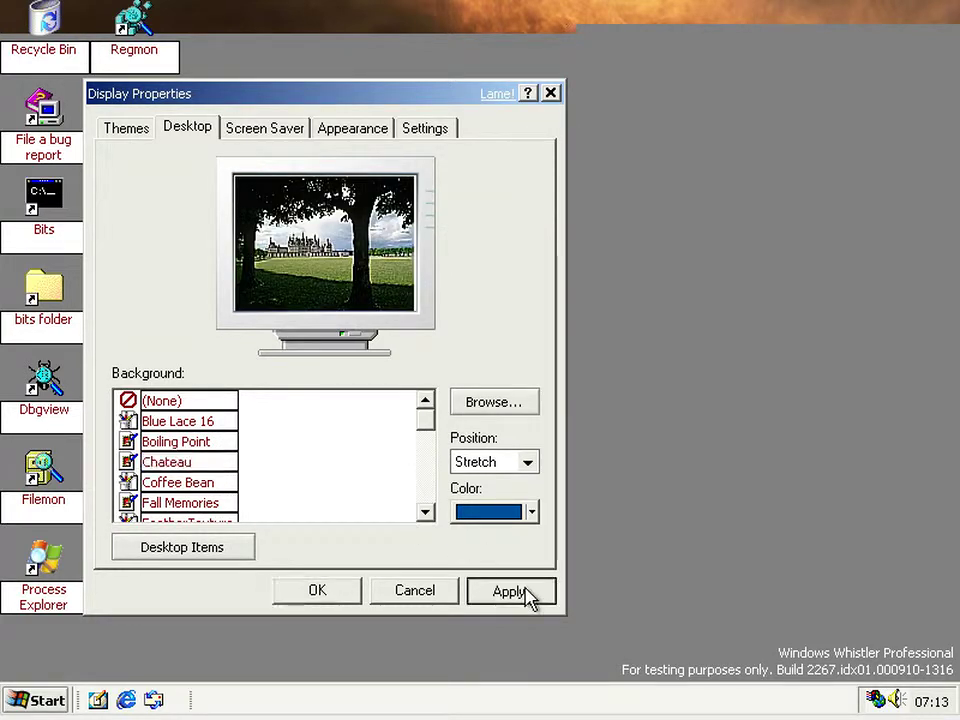
Step: Preview the Windows 2000 background, apply the Professional background instead and close the display properties
scroll(318, 508, "down", 8)
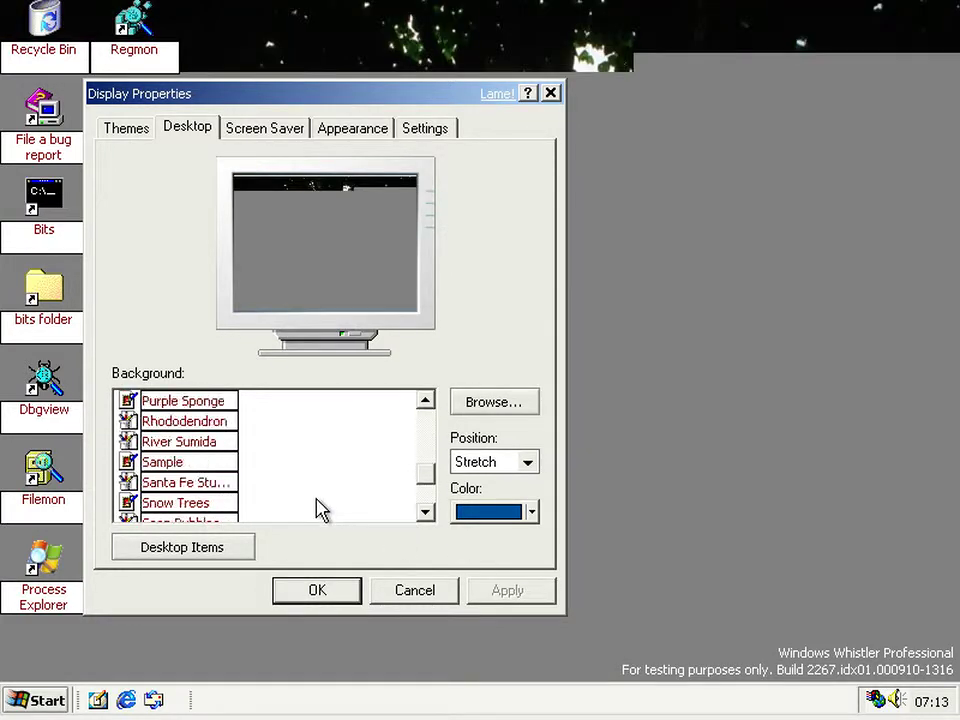
left_click(152, 490)
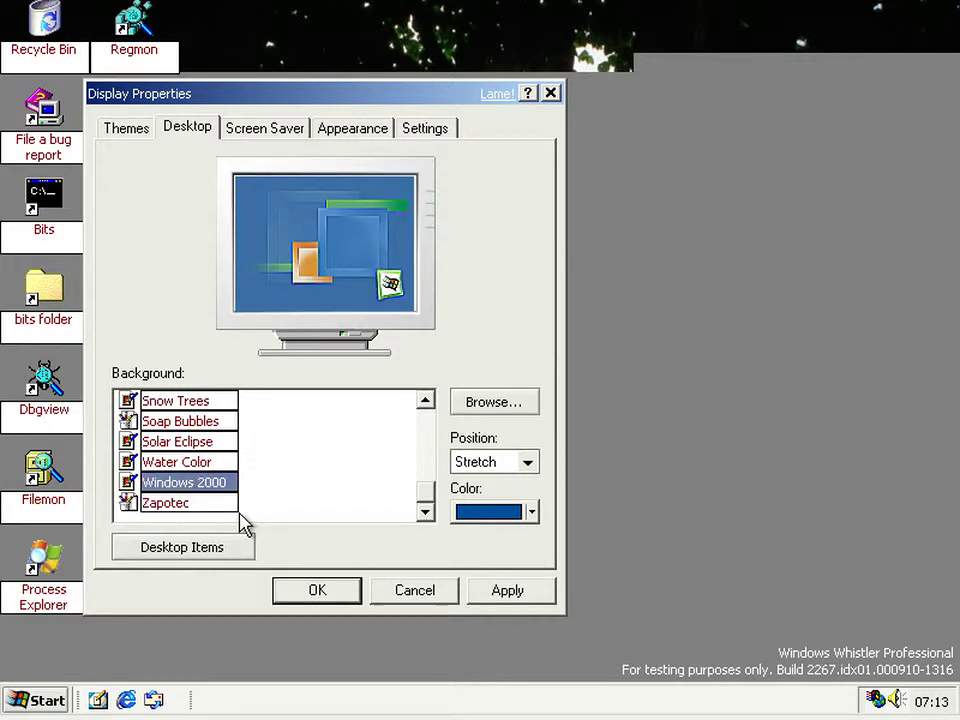
scroll(195, 440, "up", 3)
left_click(189, 479)
left_click(189, 465)
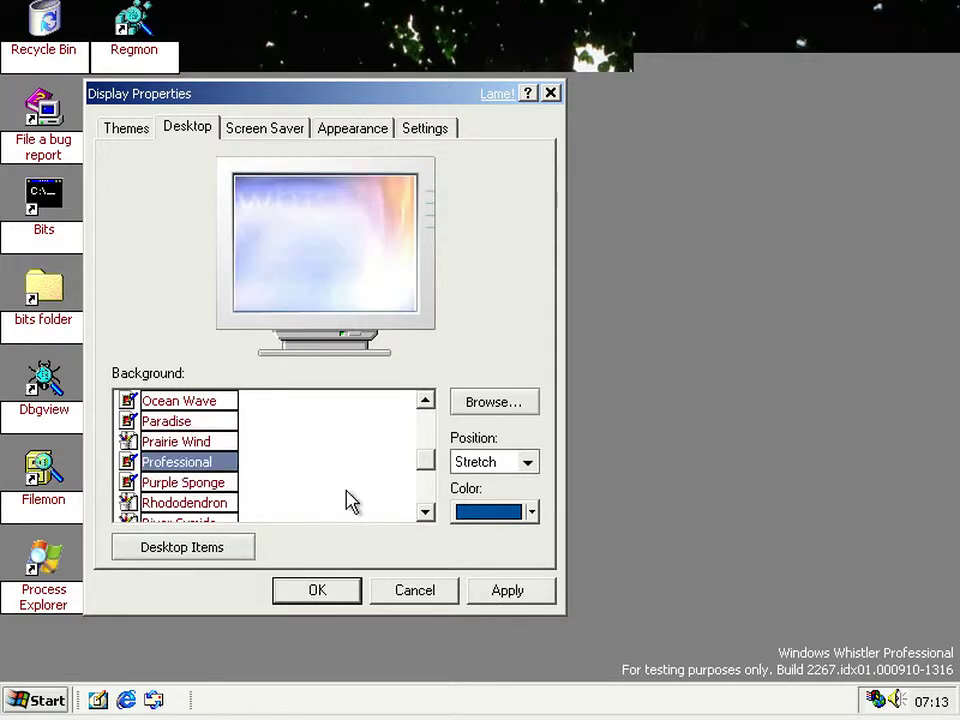
left_click(505, 592)
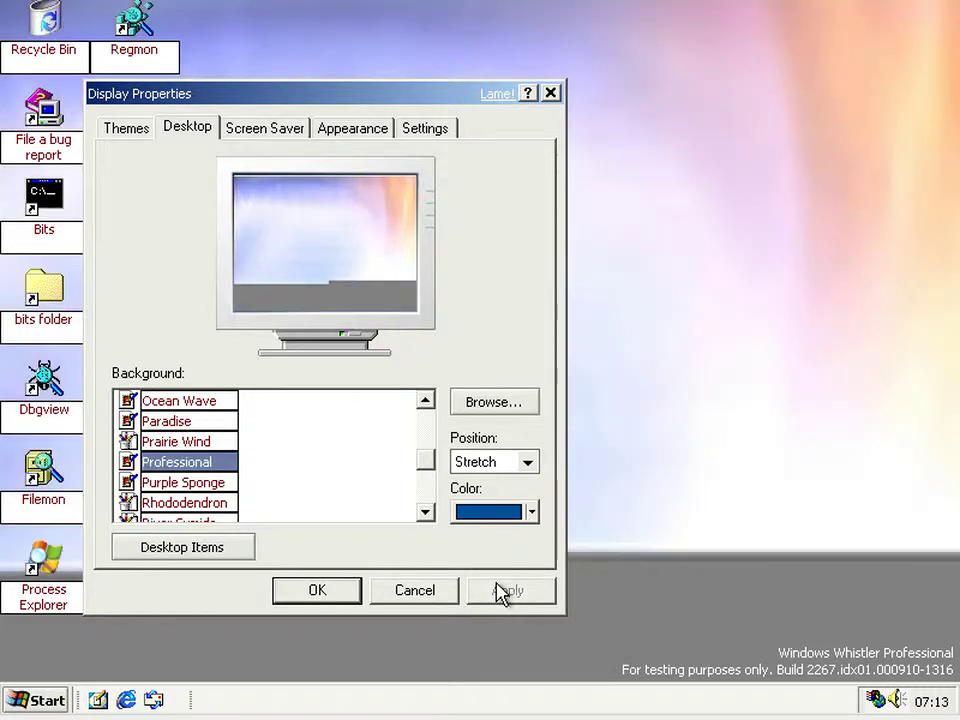
left_click(316, 591)
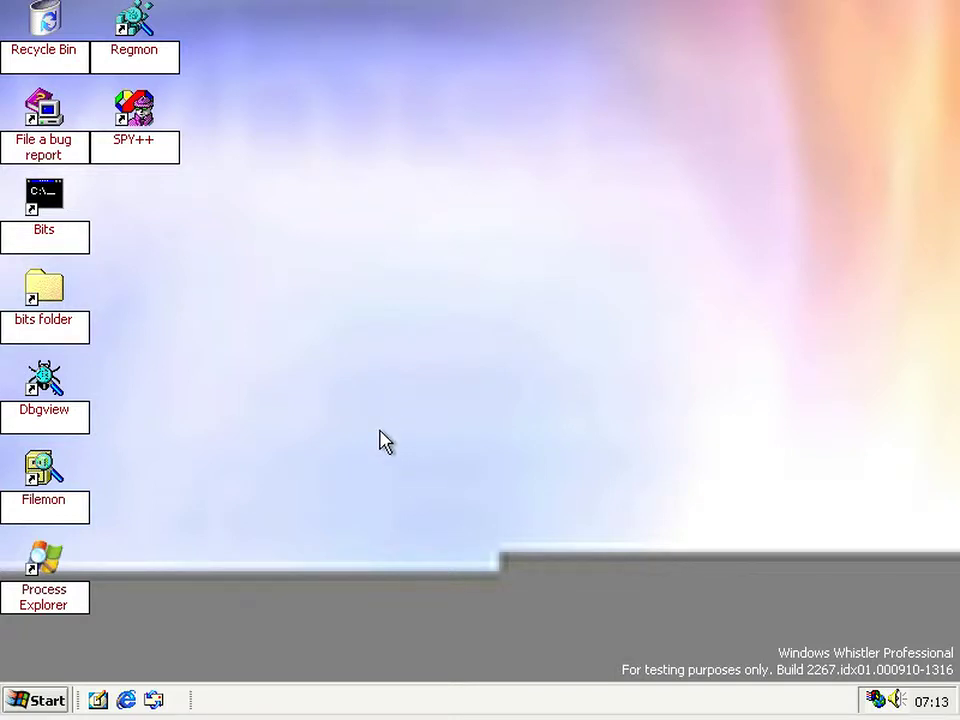
Step: Reopen the display properties, preview the Windows Default theme and apply the Professional theme
right_click(422, 508)
left_click(444, 508)
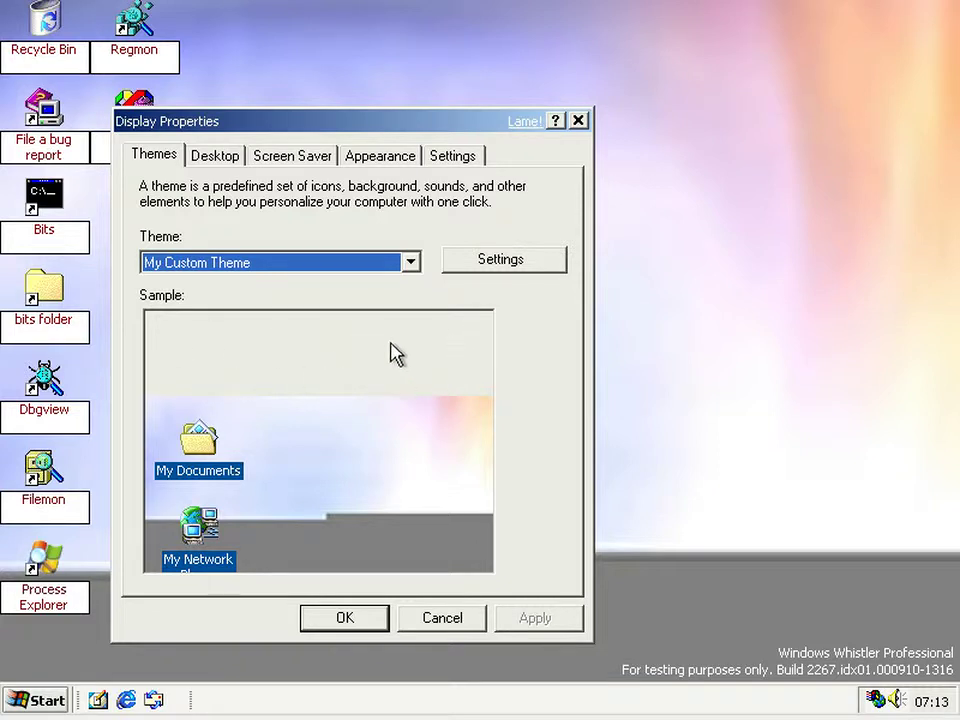
left_click(410, 264)
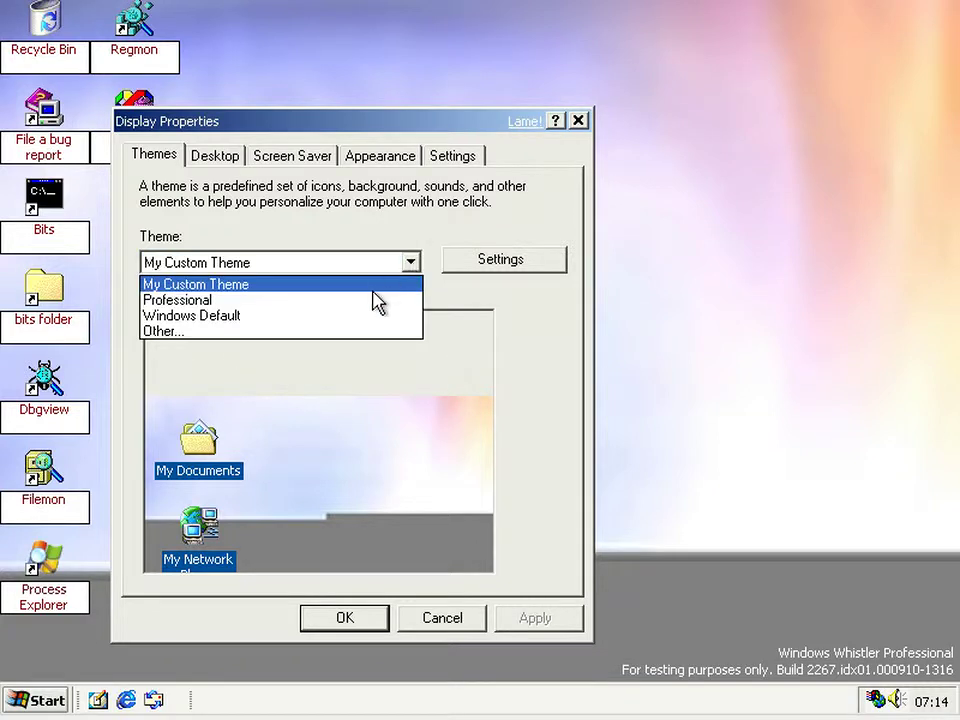
left_click(360, 324)
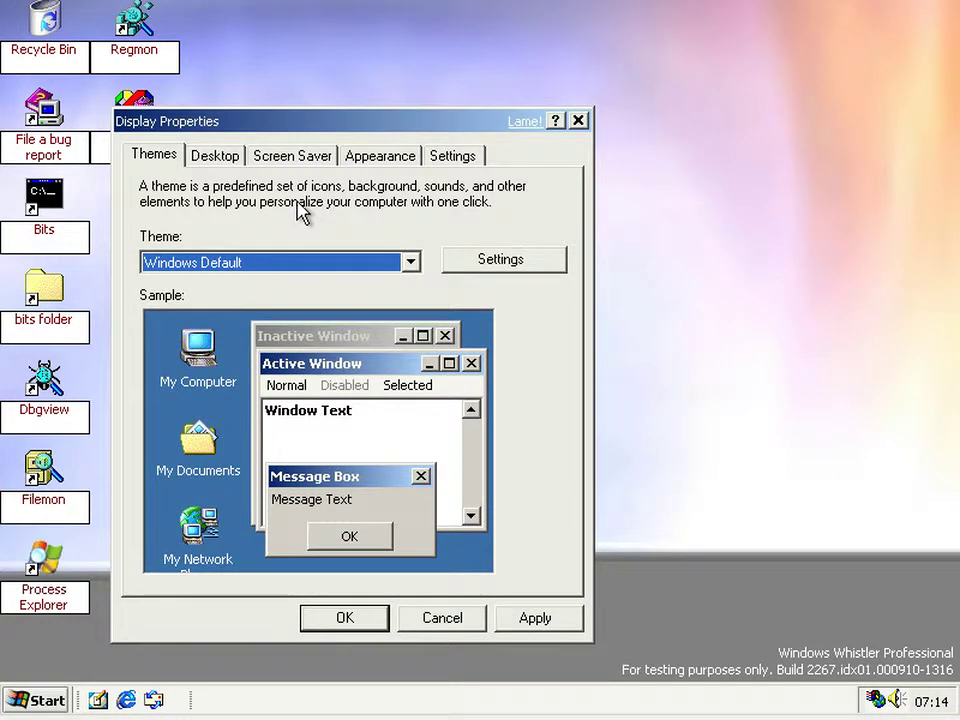
left_click(283, 264)
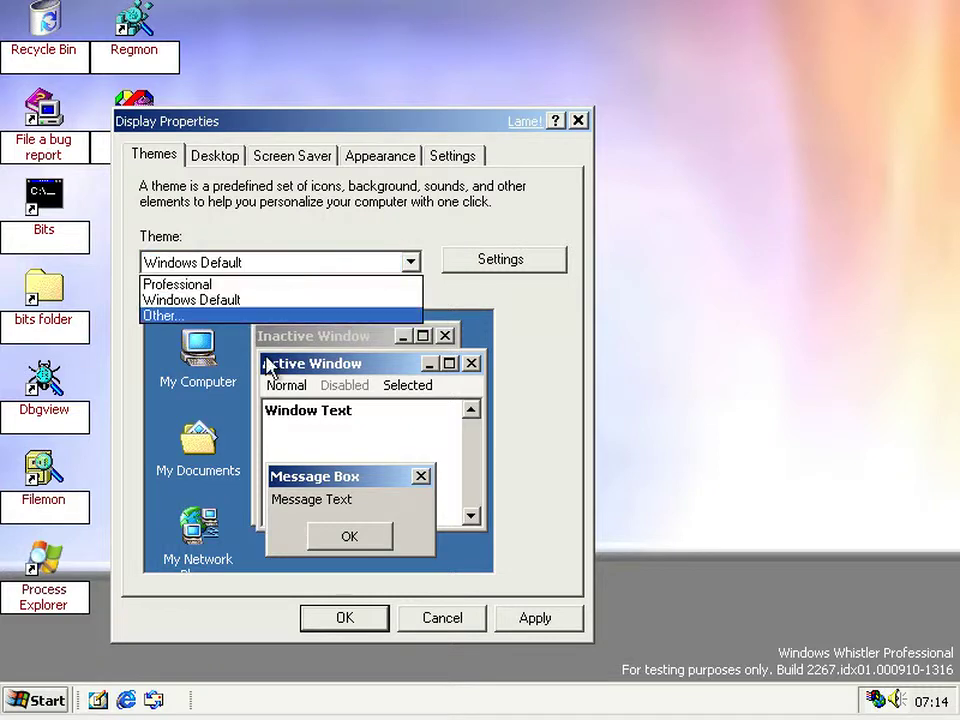
left_click(266, 287)
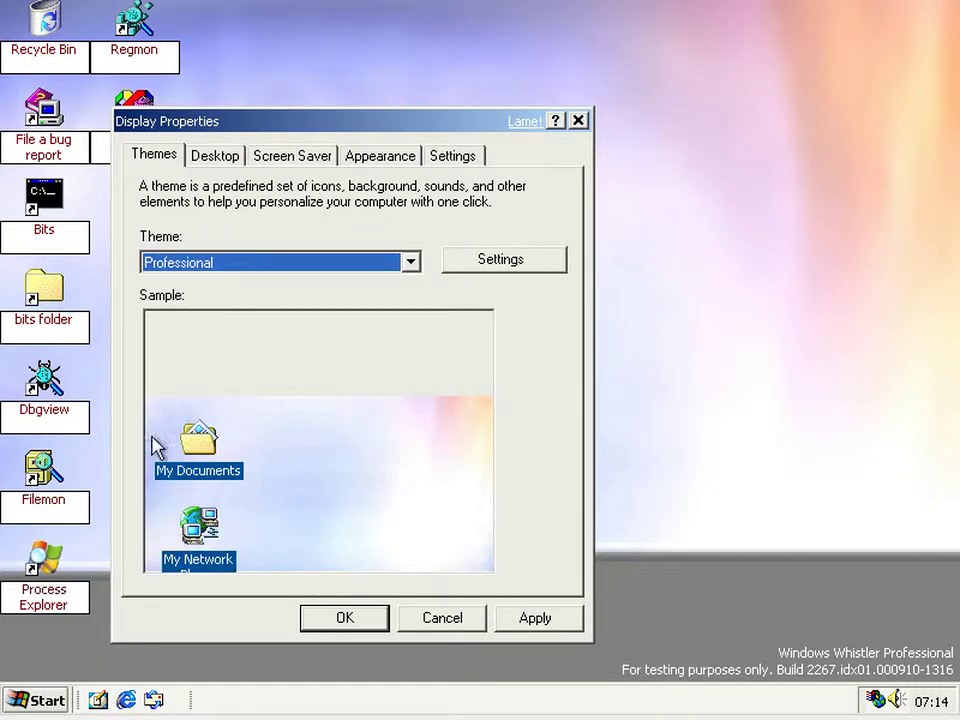
left_click(528, 620)
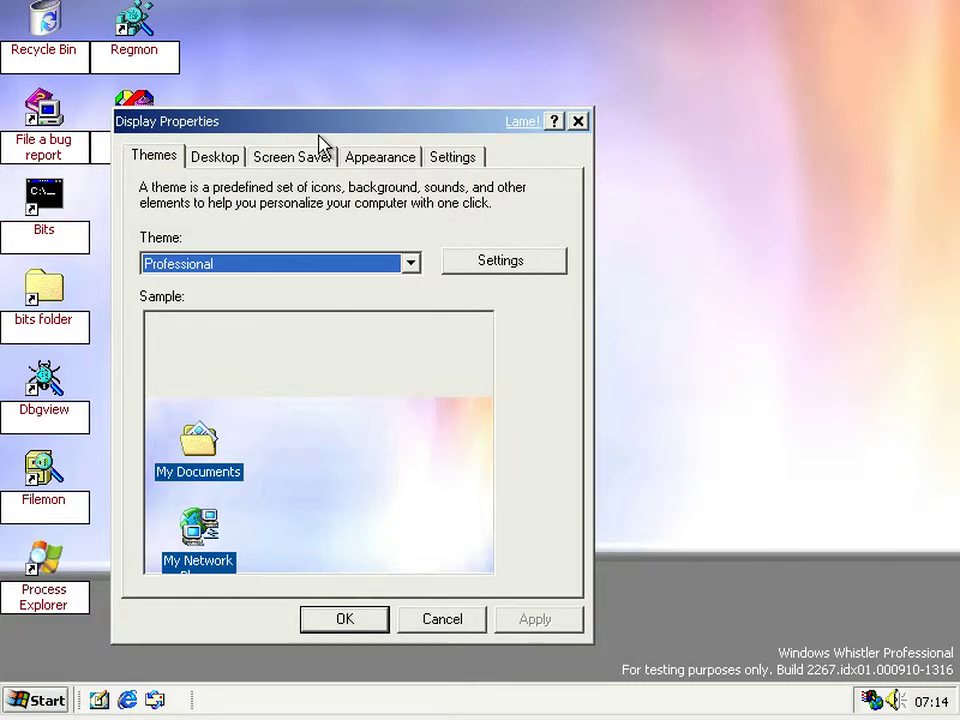
left_click_drag(270, 135, 439, 141)
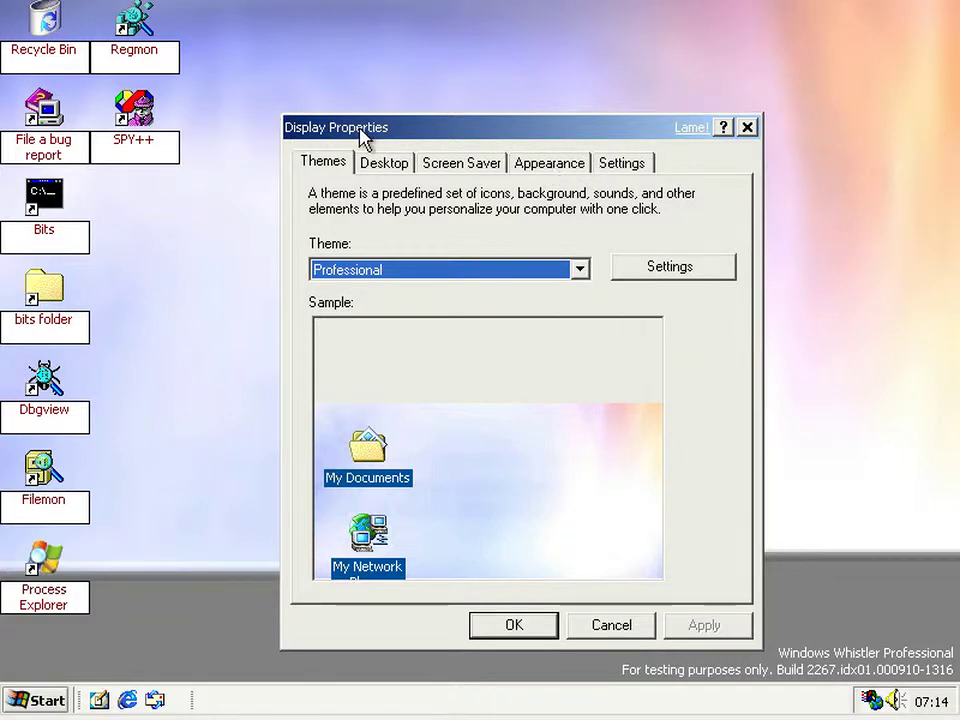
left_click_drag(363, 130, 346, 112)
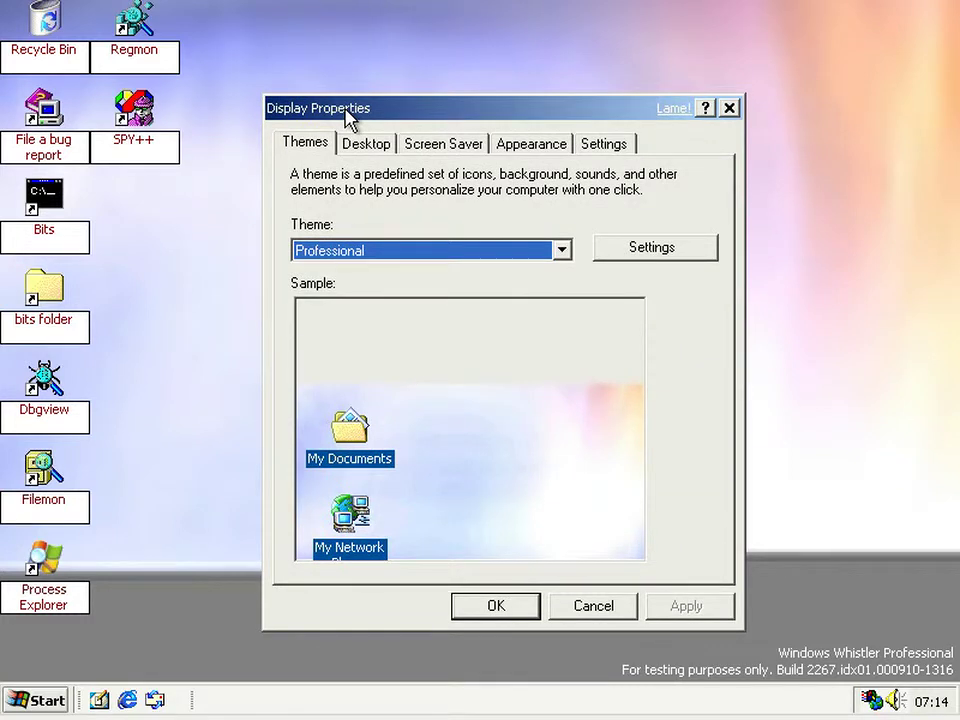
left_click_drag(340, 108, 331, 104)
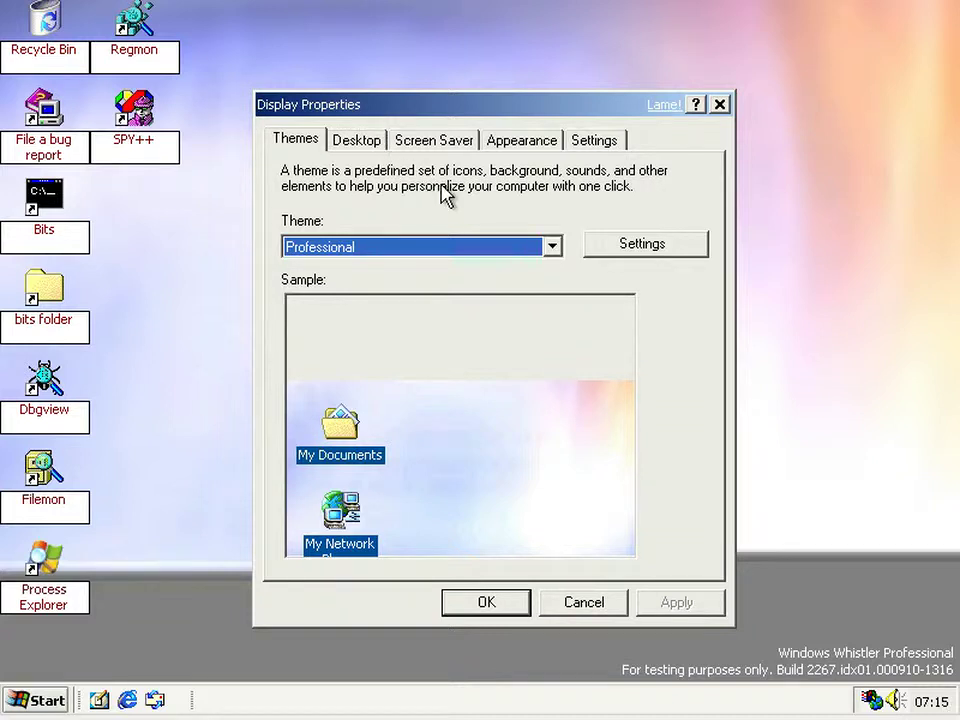
left_click(236, 311)
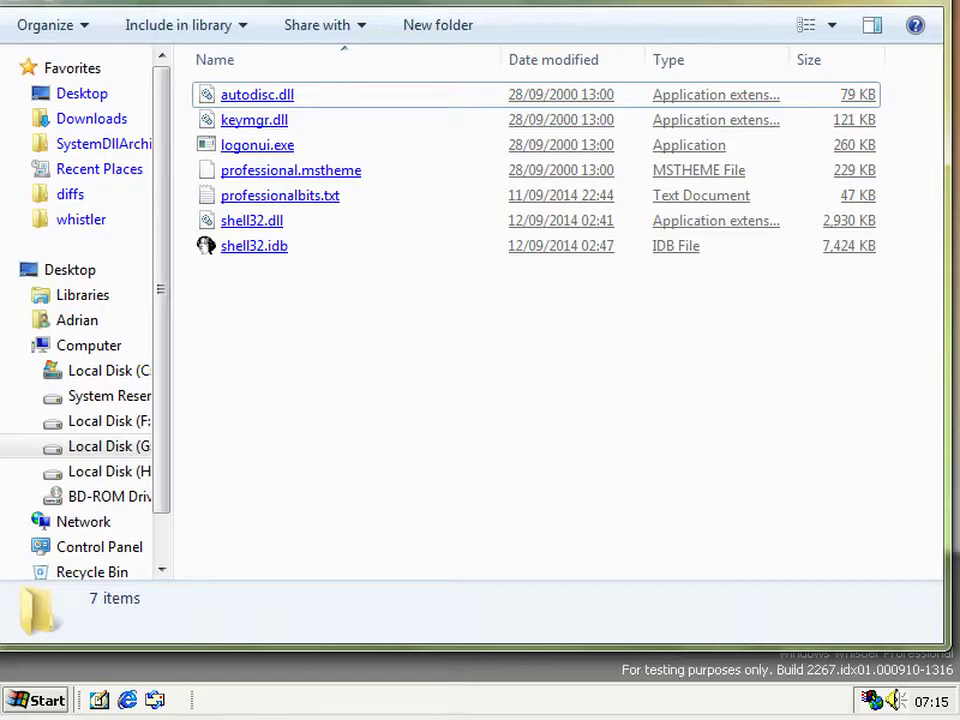
Step: Open professionalbits.txt and read its documentation, color scheme, size and class data sections
double_click(280, 195)
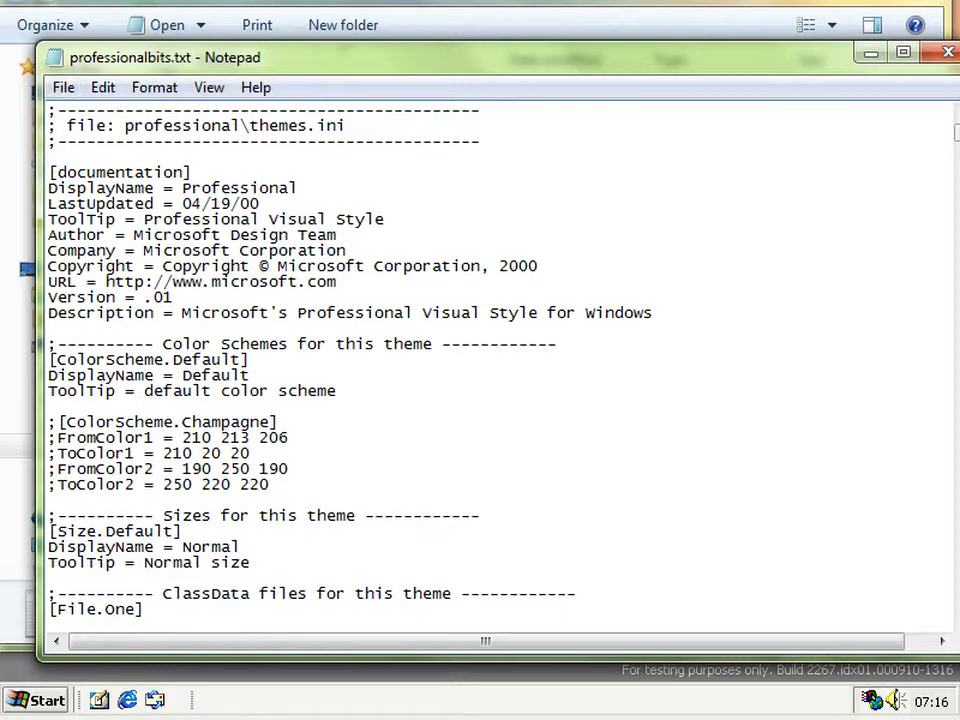
scroll(490, 360, "down", 4)
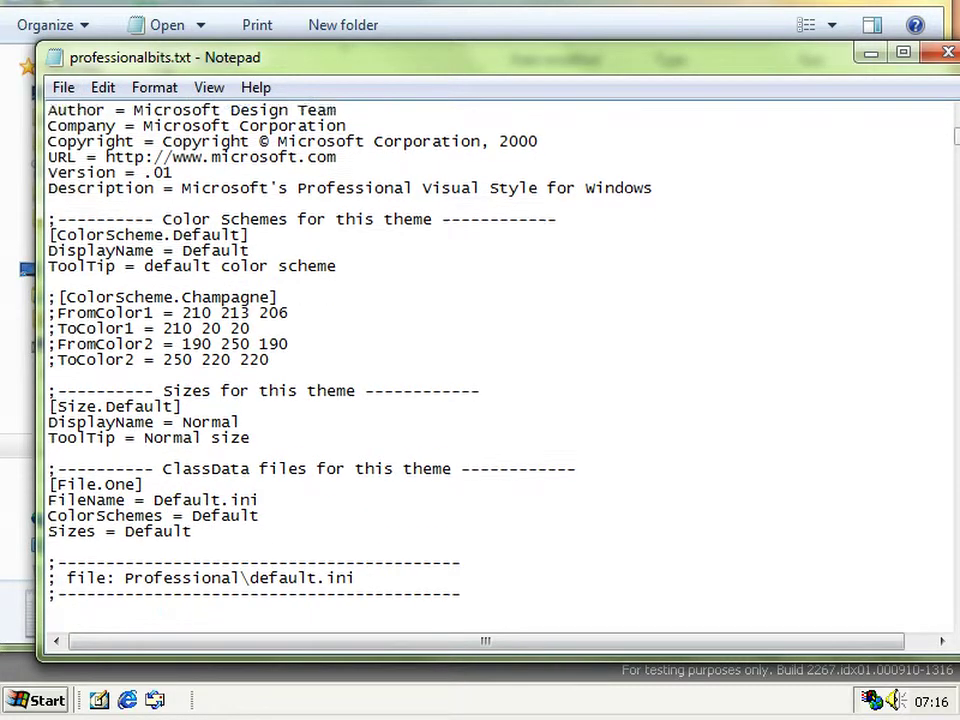
scroll(490, 360, "down", 2)
left_click_drag(270, 188, 48, 125)
left_click(270, 188)
scroll(490, 360, "down", 3)
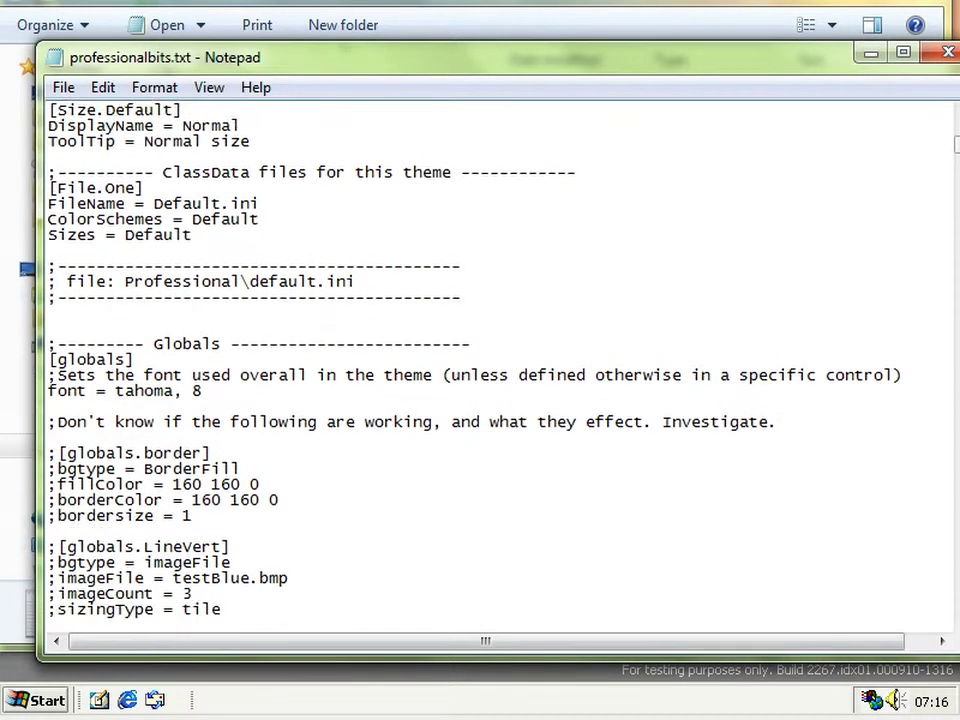
Step: Examine the globals and system metrics sections of the theme file, including the menu highlight entries
scroll(490, 360, "down", 6)
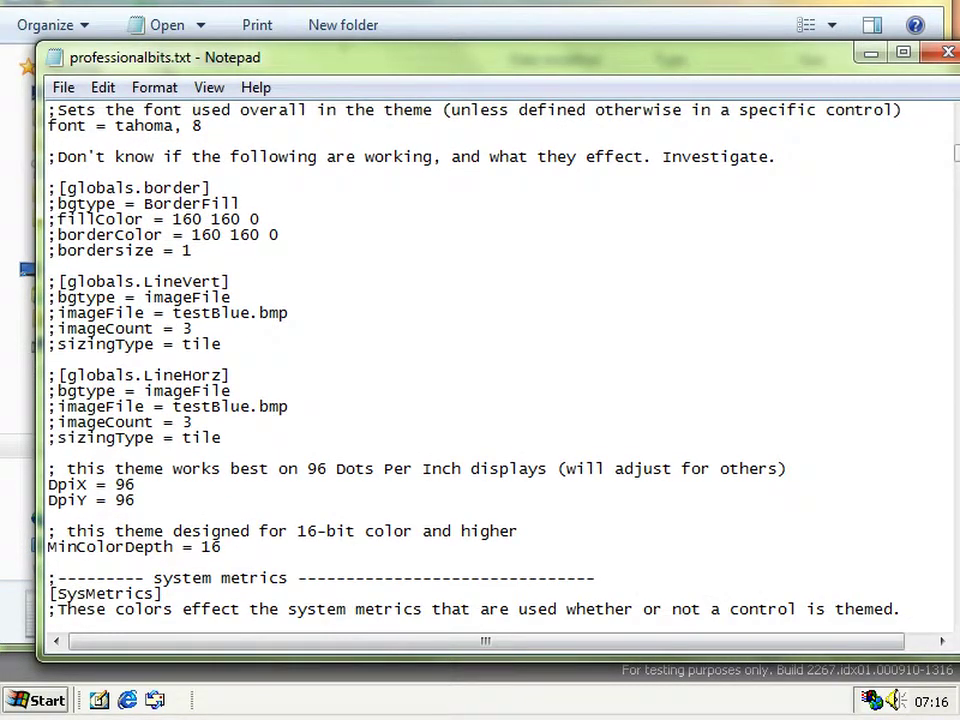
scroll(490, 360, "up", 2)
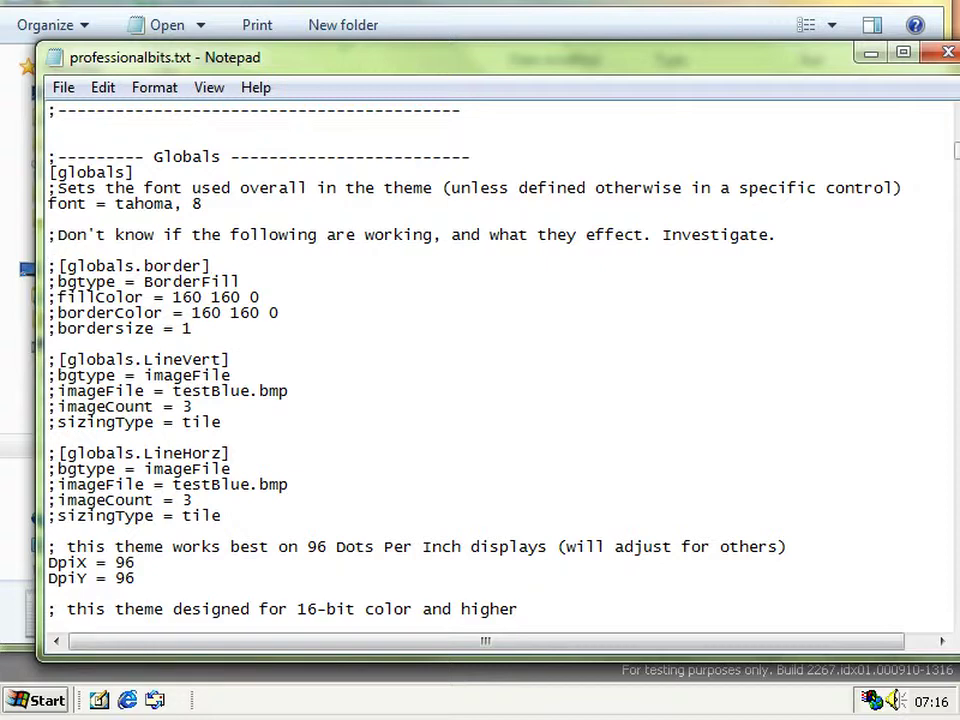
scroll(490, 360, "down", 3)
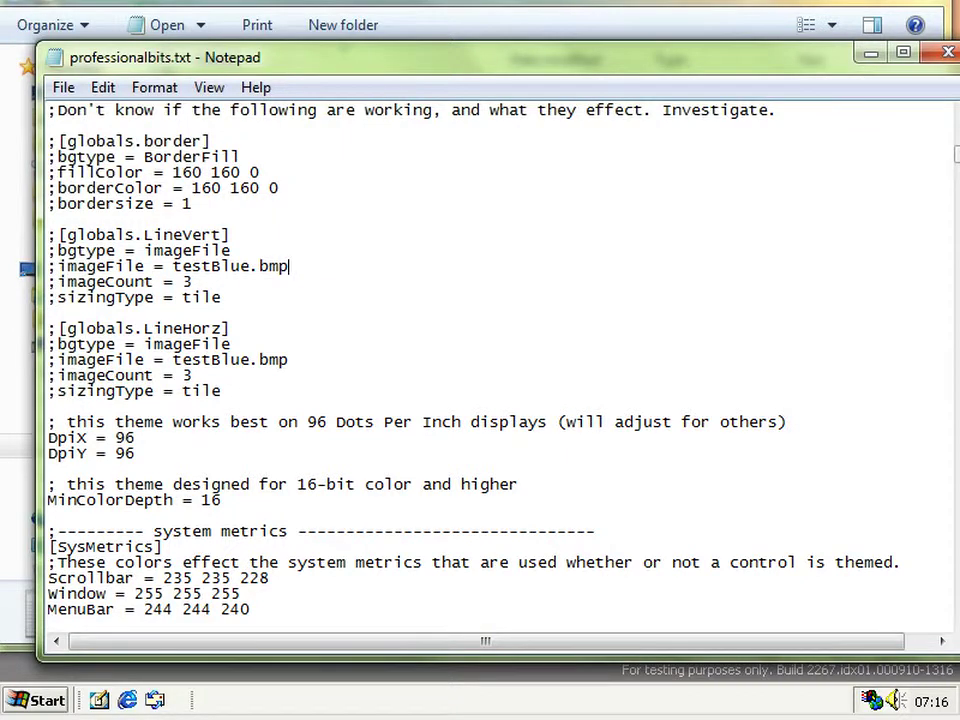
scroll(480, 360, "down", 5)
scroll(480, 360, "down", 4)
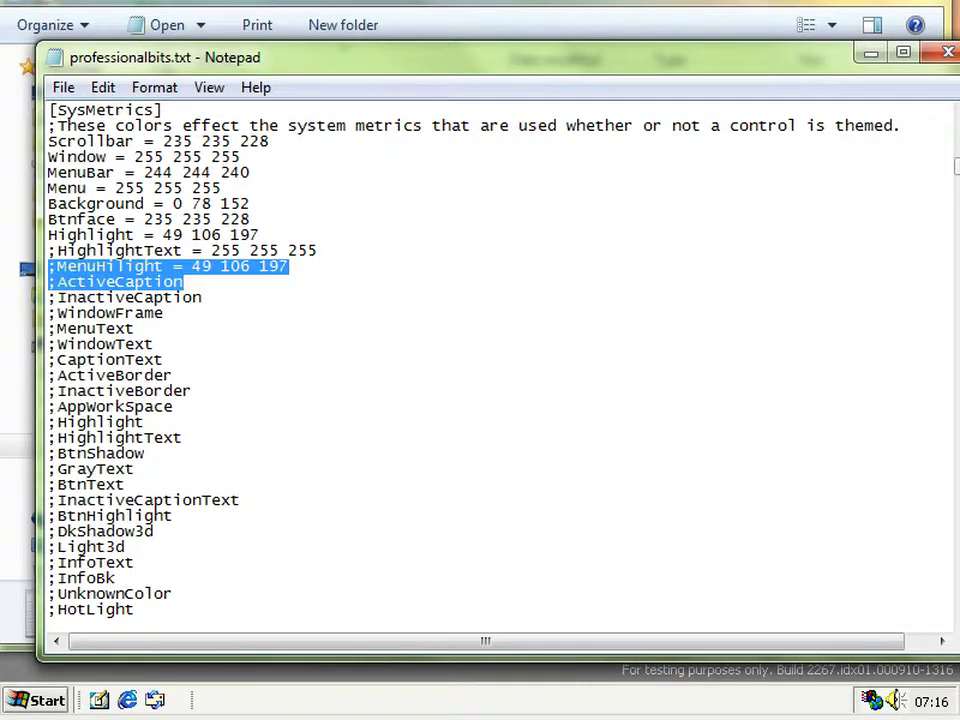
left_click_drag(150, 250, 183, 266)
scroll(480, 360, "down", 11)
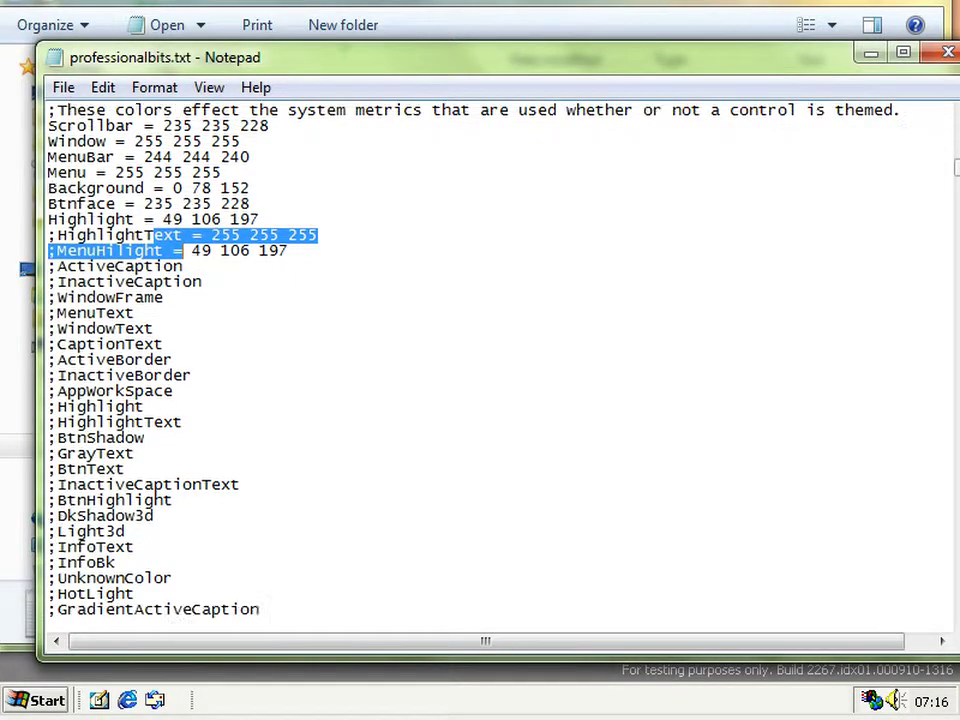
Step: Read through the button, checkbox, radio button, combobox and edit control sections of the theme file
scroll(480, 360, "down", 14)
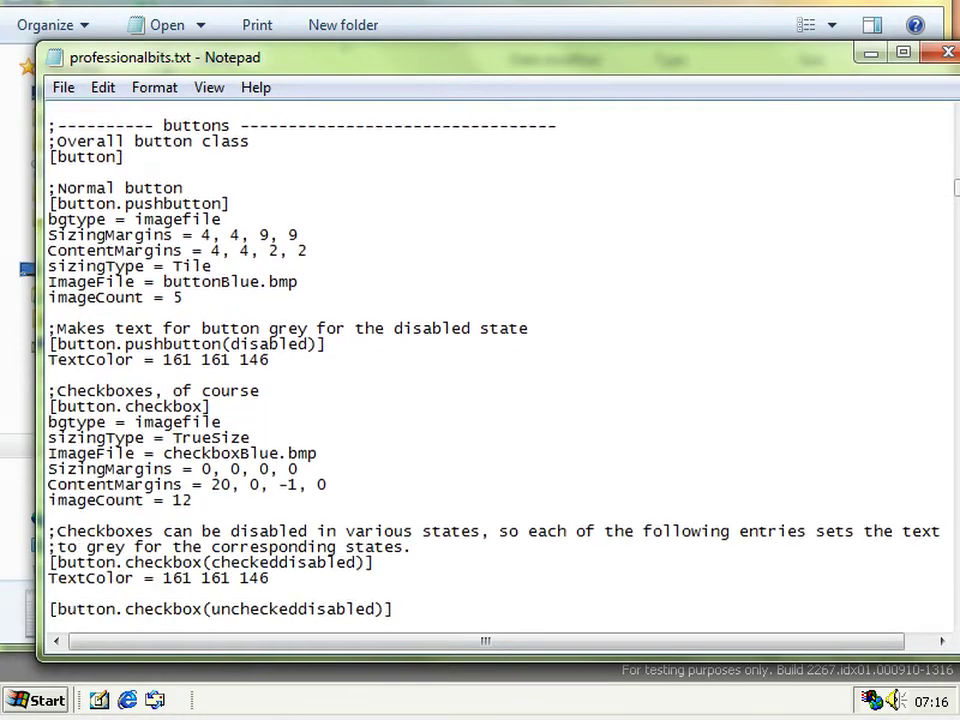
scroll(480, 360, "down", 16)
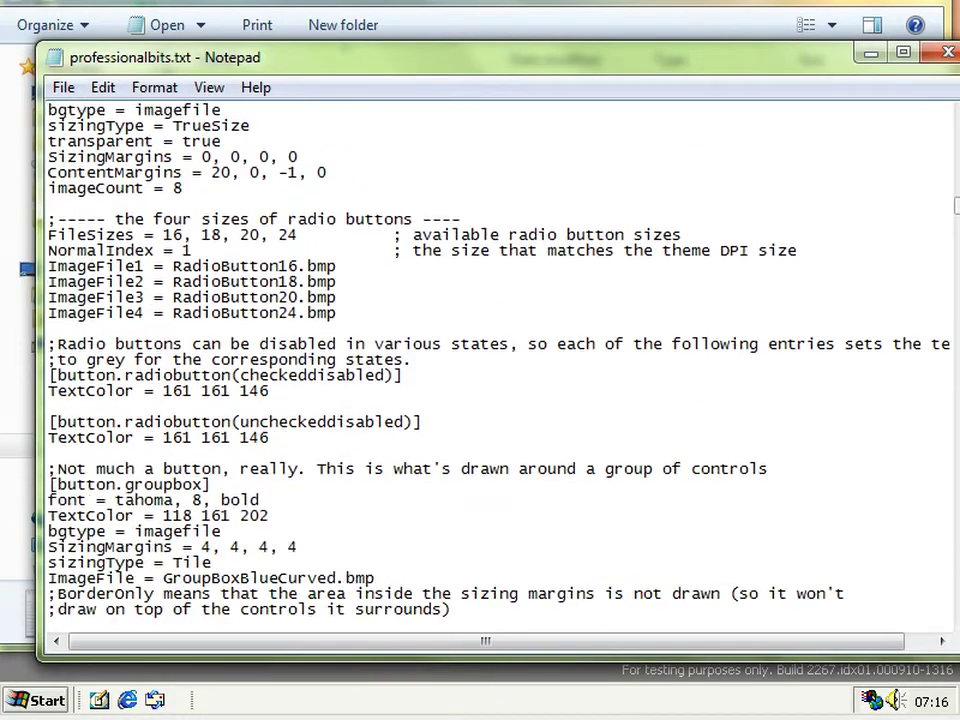
scroll(480, 360, "down", 13)
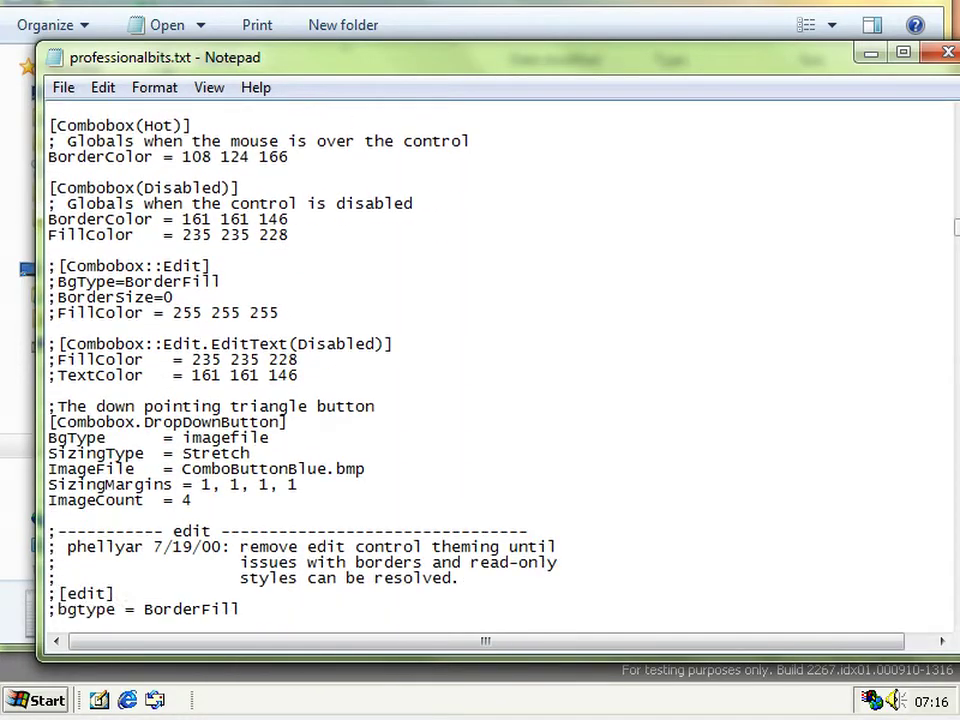
scroll(480, 360, "up", 2)
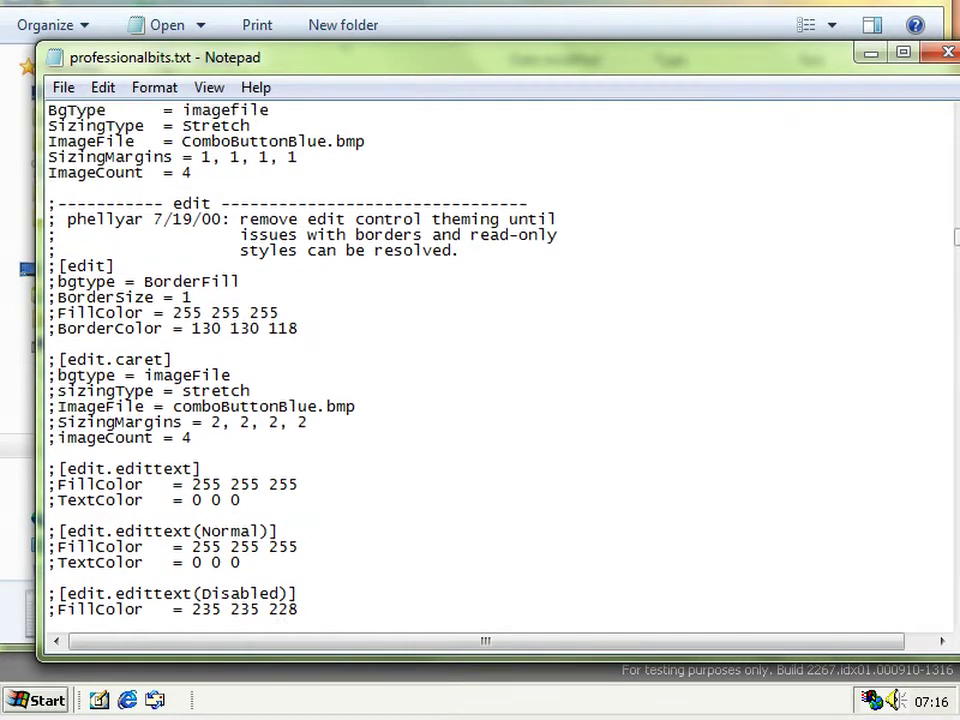
Step: Examine the edit section's comment on the removed edit control theming and the commented-out edit entries below it
mouse_move(140, 234)
left_mouse_down()
mouse_move(70, 234)
mouse_move(140, 234)
left_mouse_up()
left_click(69, 234)
left_click(140, 234)
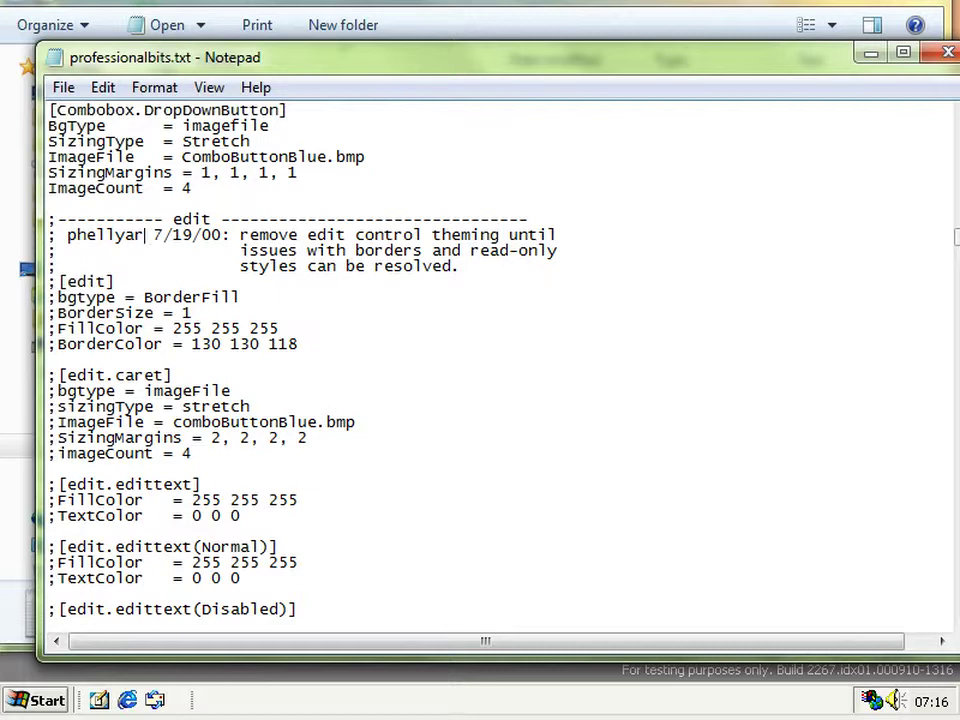
double_click(521, 250)
left_click(115, 282)
key("End")
scroll(480, 360, "down", 3)
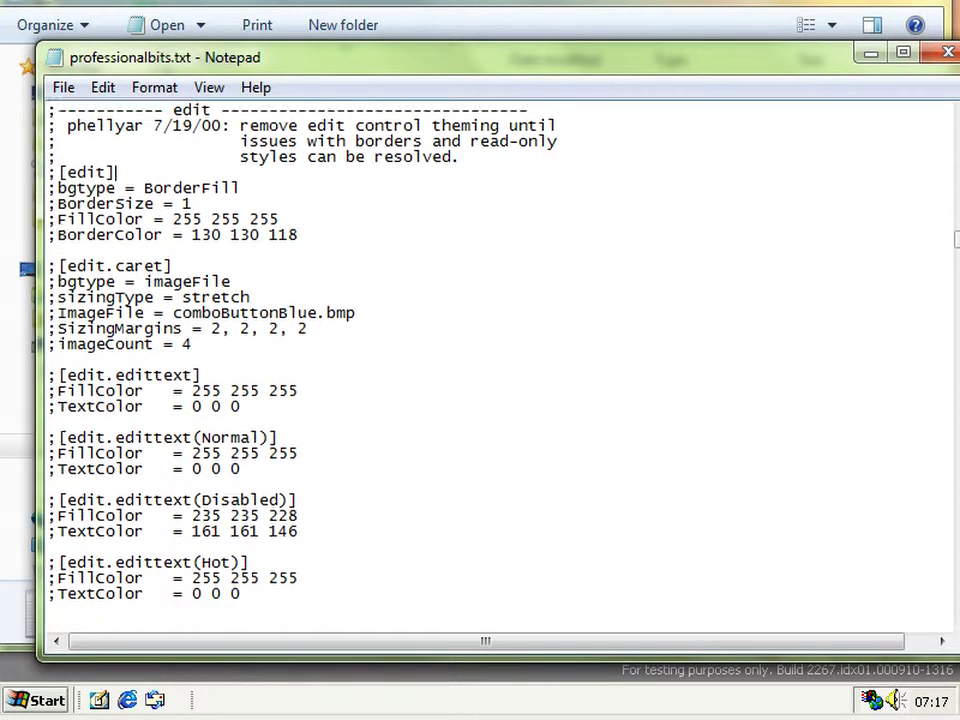
Step: Examine the edit.caret entry, marking its comboButtonBlue.bmp image file reference
scroll(480, 360, "up", 1)
left_click(174, 266)
scroll(480, 360, "down", 1)
left_click_drag(356, 297, 173, 297)
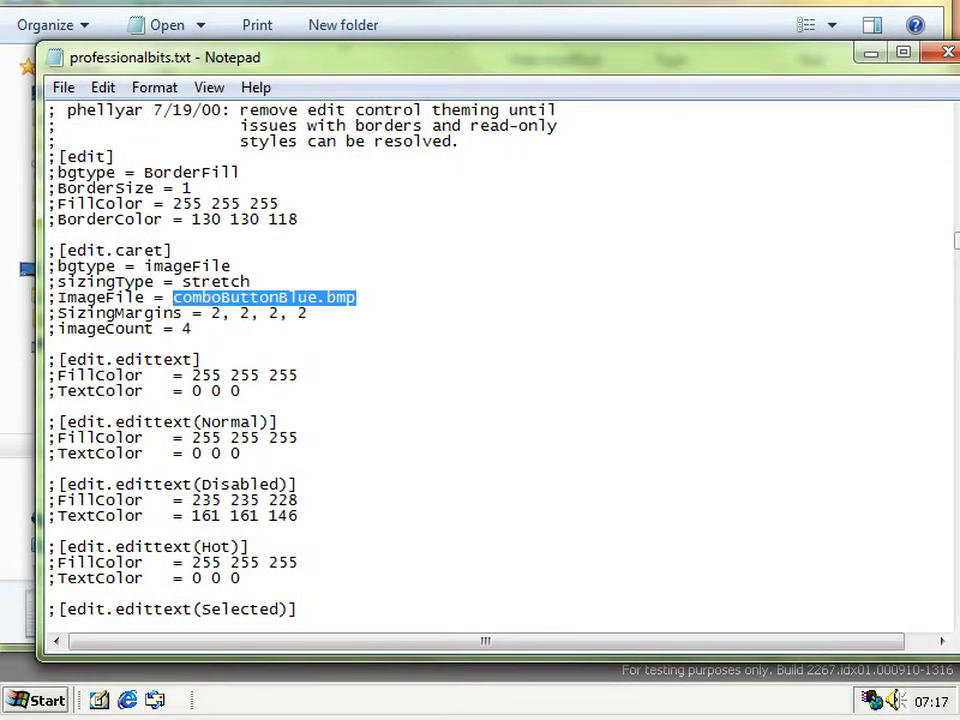
left_click(357, 297)
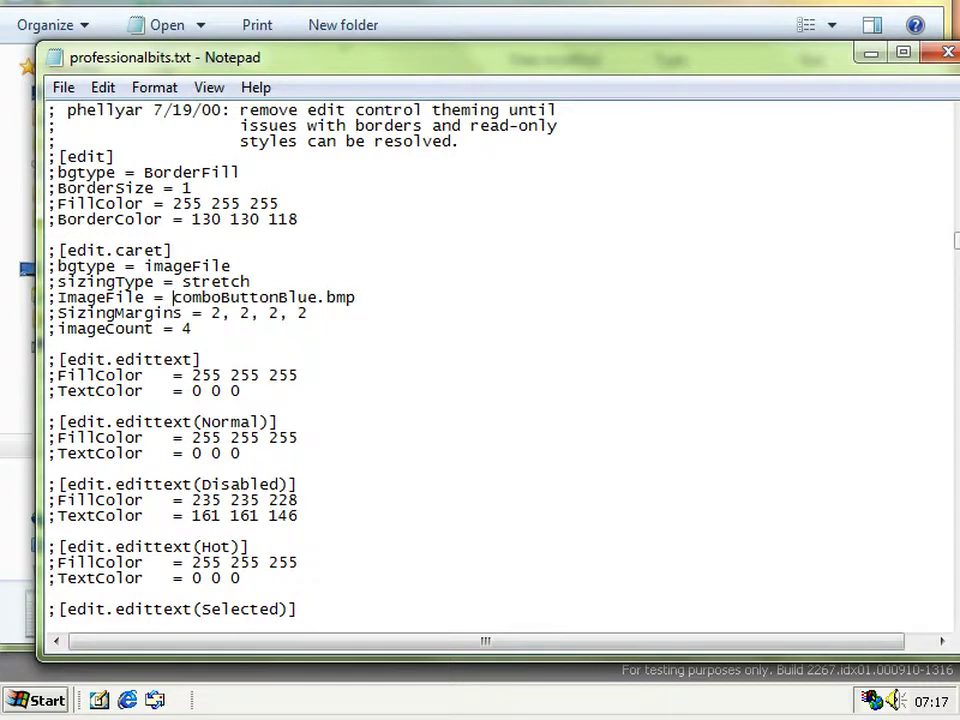
left_click_drag(269, 297, 327, 297)
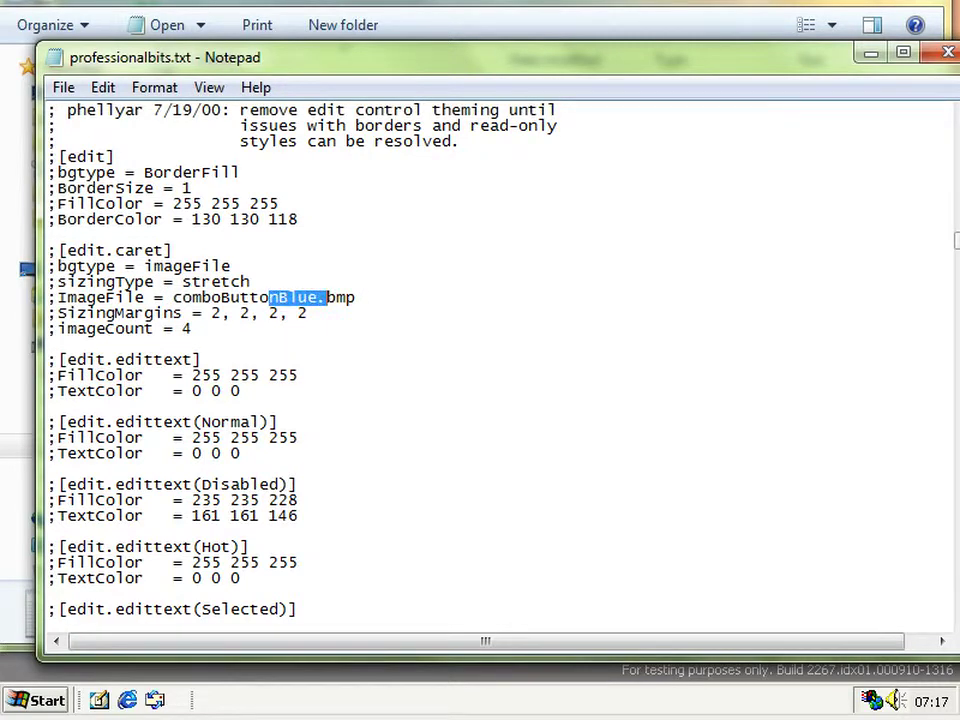
left_click(356, 297)
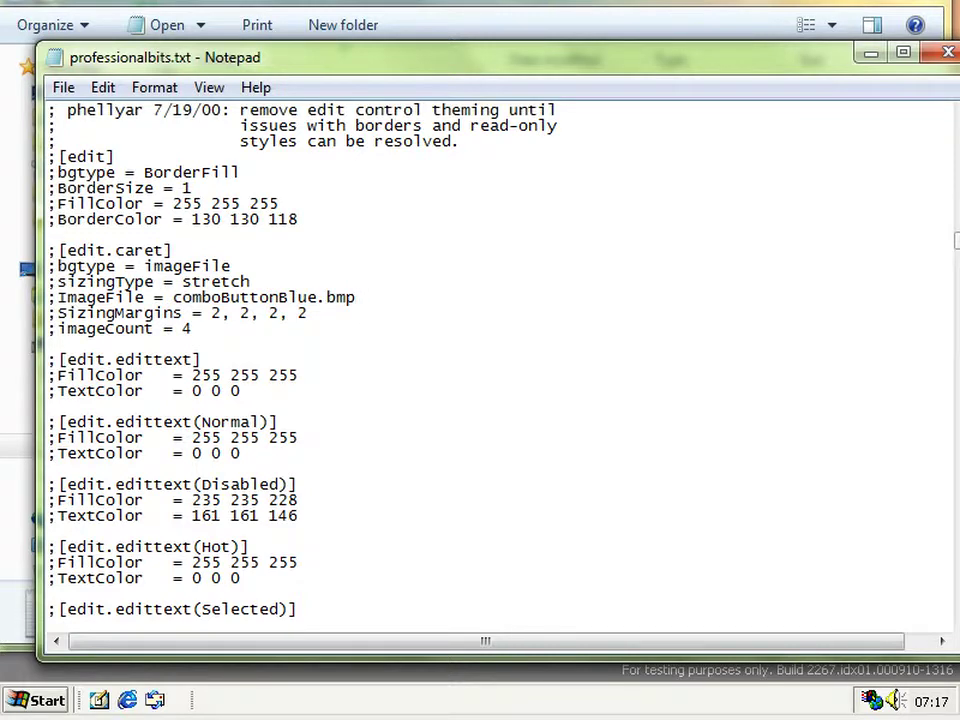
Step: Read through the edit text states and the scrollbar, spin, rebar, toolbar and status sections of the theme file
scroll(490, 360, "down", 9)
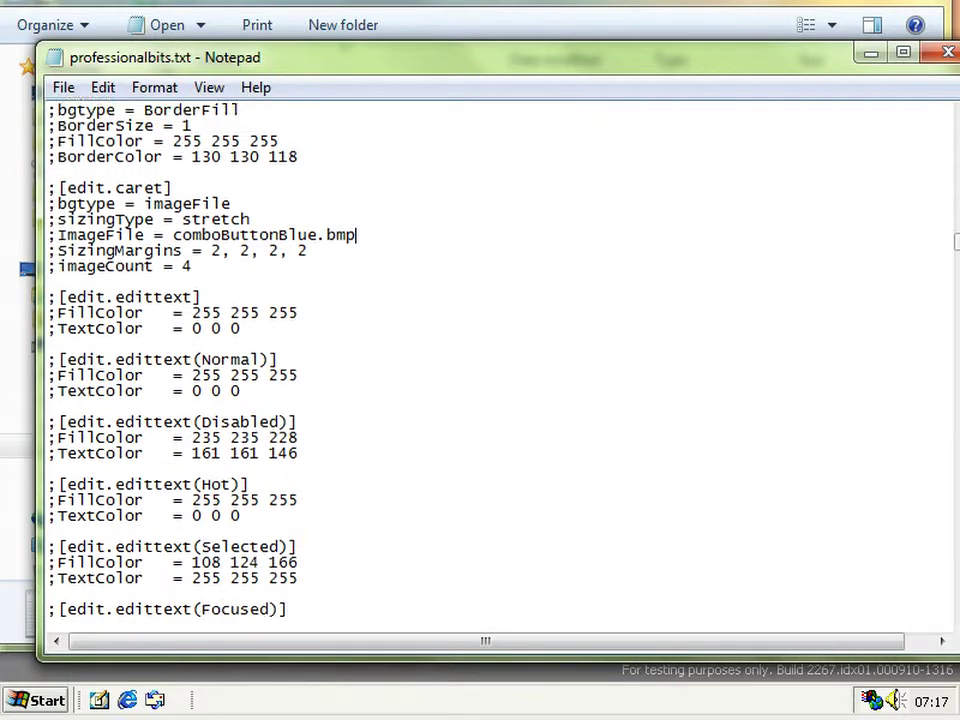
scroll(270, 628, "down", 1)
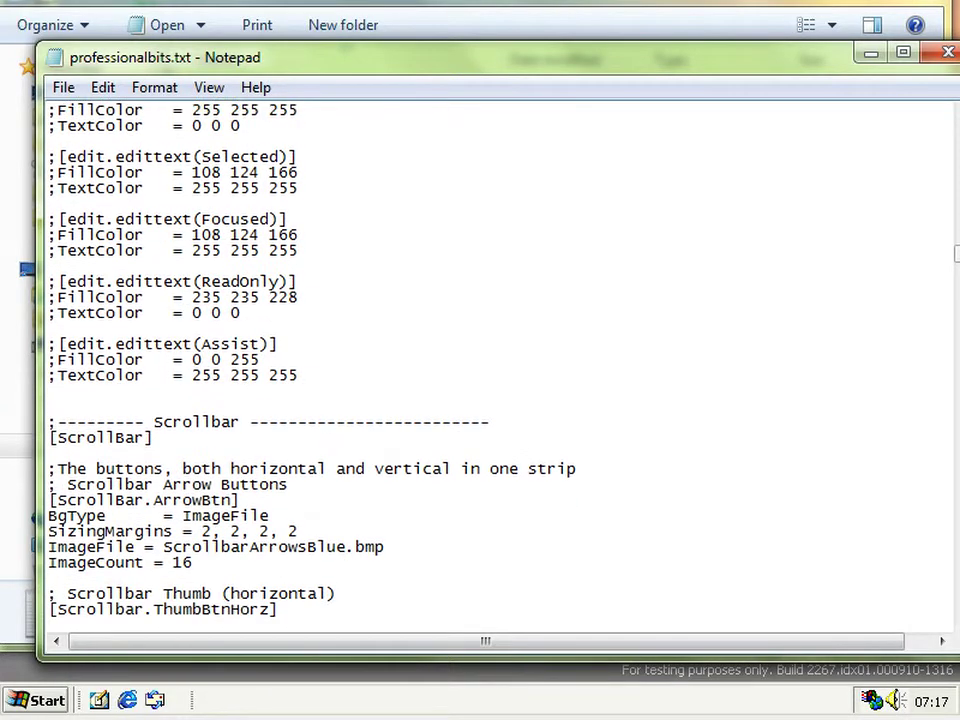
scroll(490, 360, "down", 2)
scroll(490, 360, "down", 16)
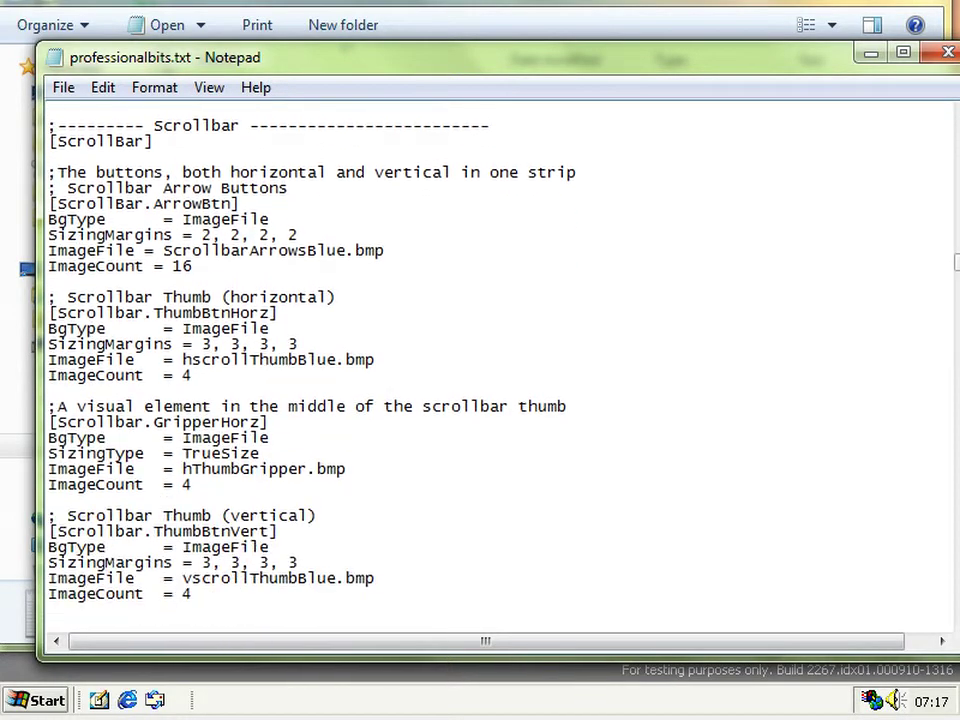
scroll(490, 360, "down", 16)
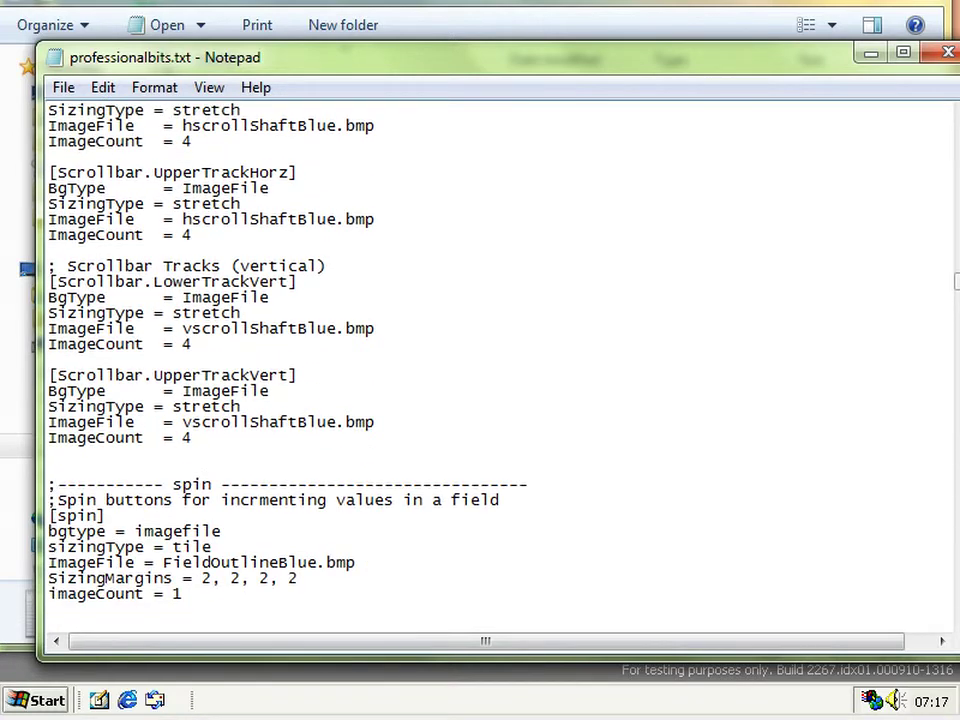
scroll(490, 360, "down", 17)
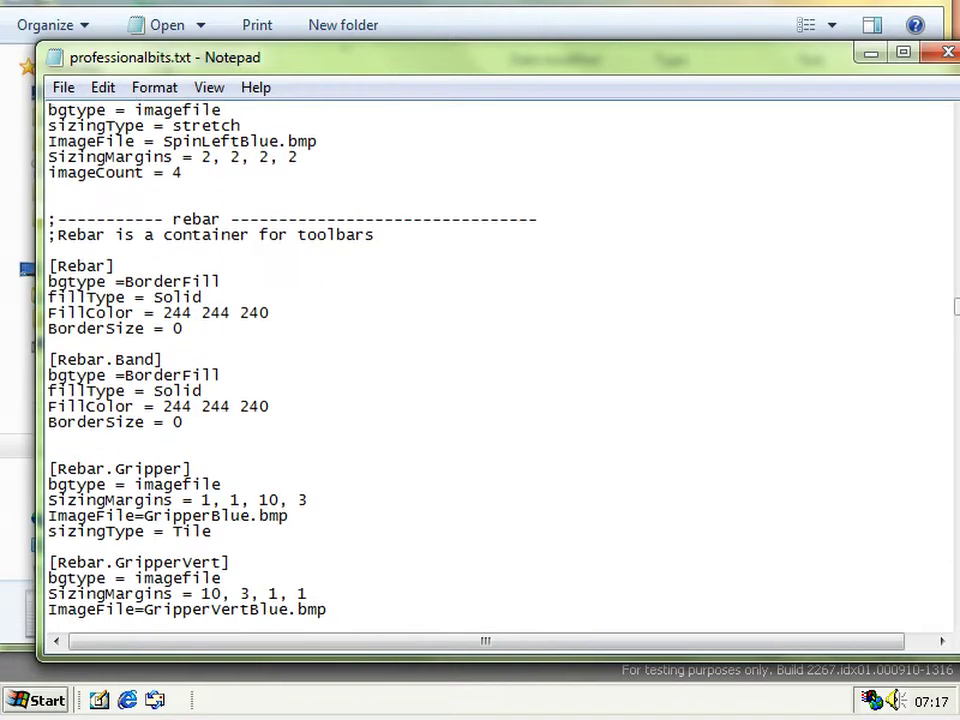
scroll(490, 360, "down", 14)
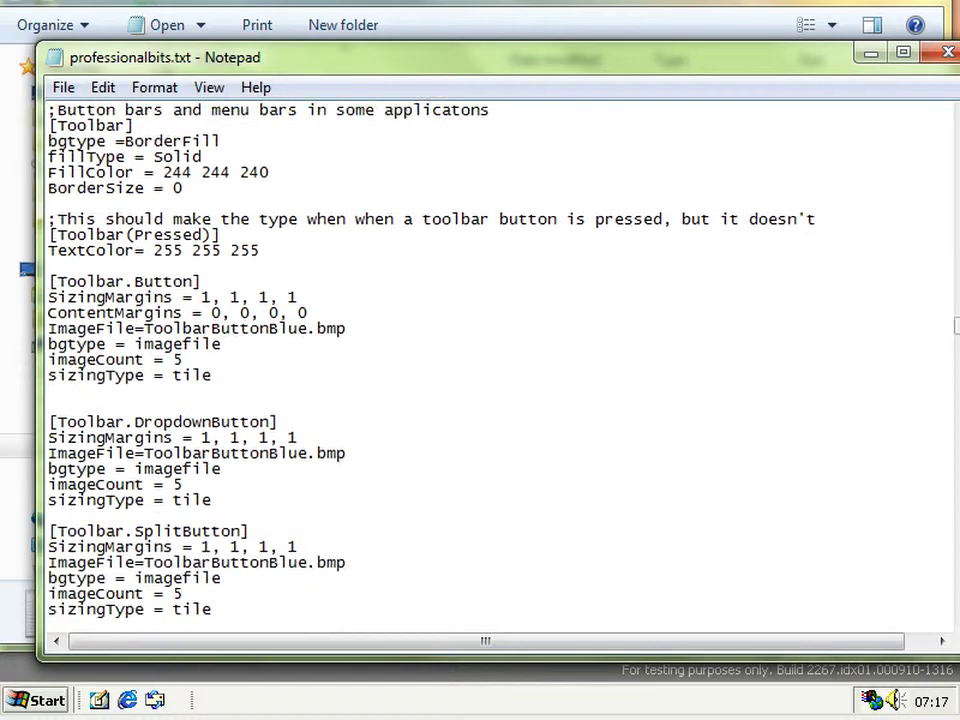
scroll(490, 360, "down", 16)
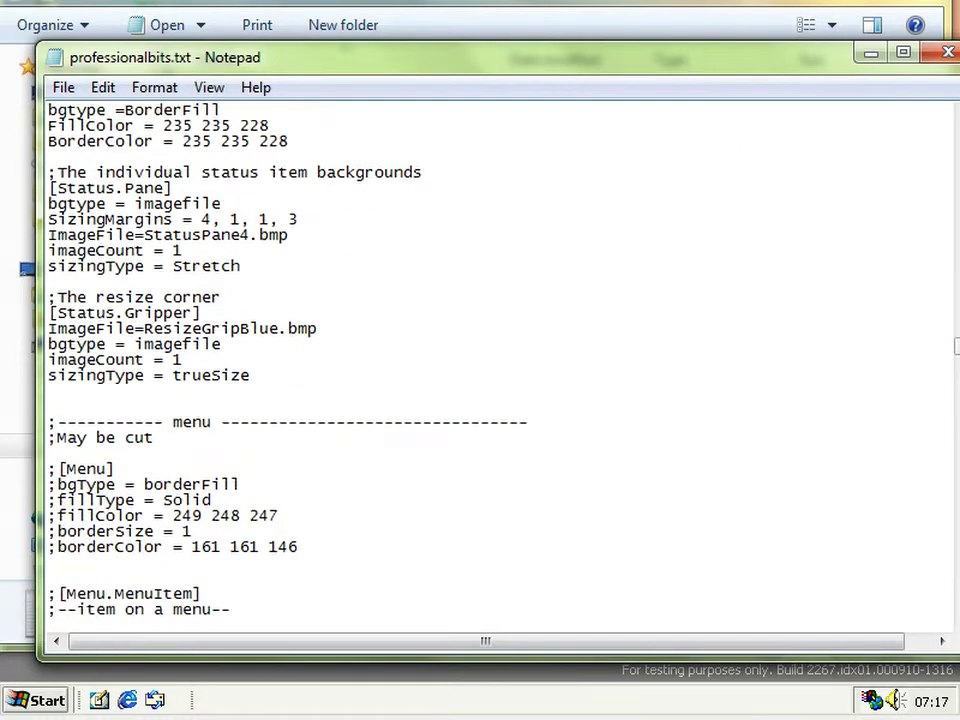
Step: Examine the commented-out menu section, including the note under its heading and the menu item, chevron and separator entries
scroll(490, 360, "down", 10)
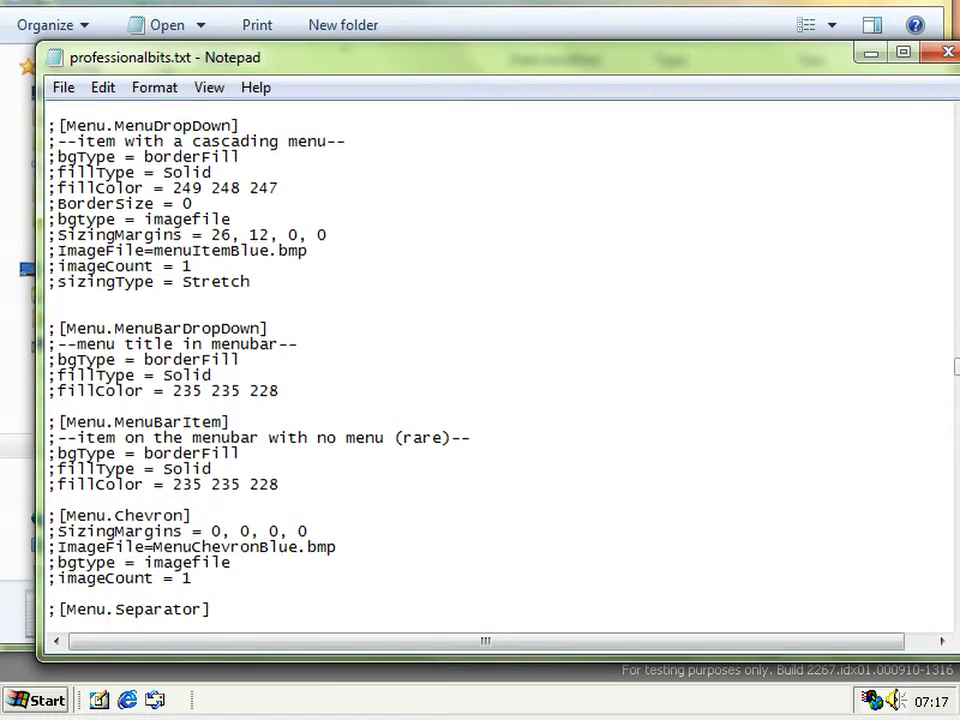
scroll(490, 360, "up", 7)
scroll(490, 360, "up", 11)
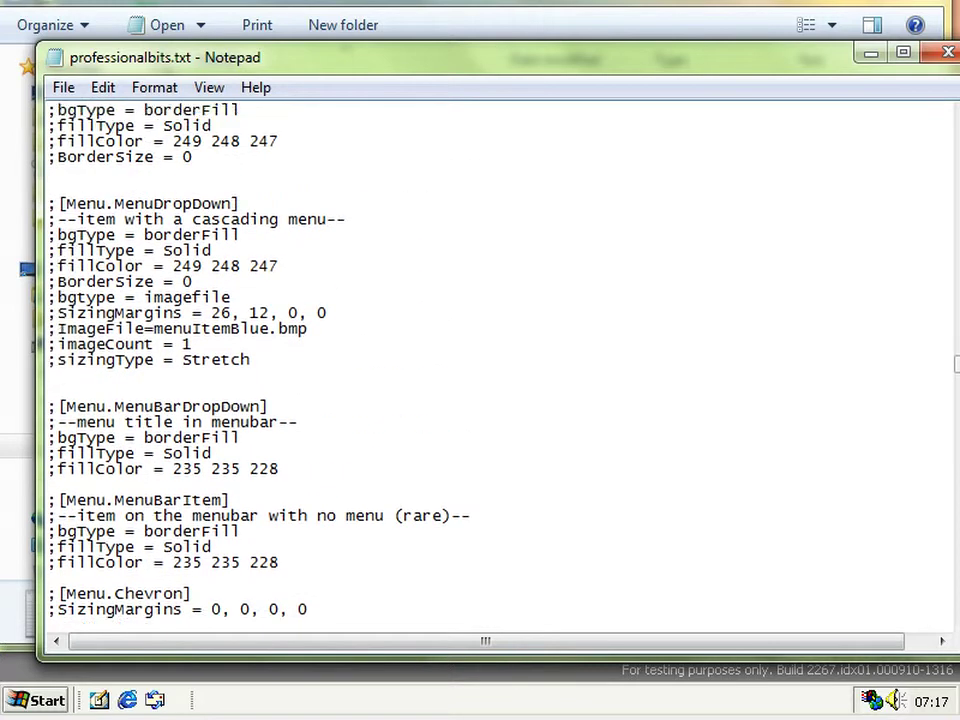
scroll(490, 360, "down", 2)
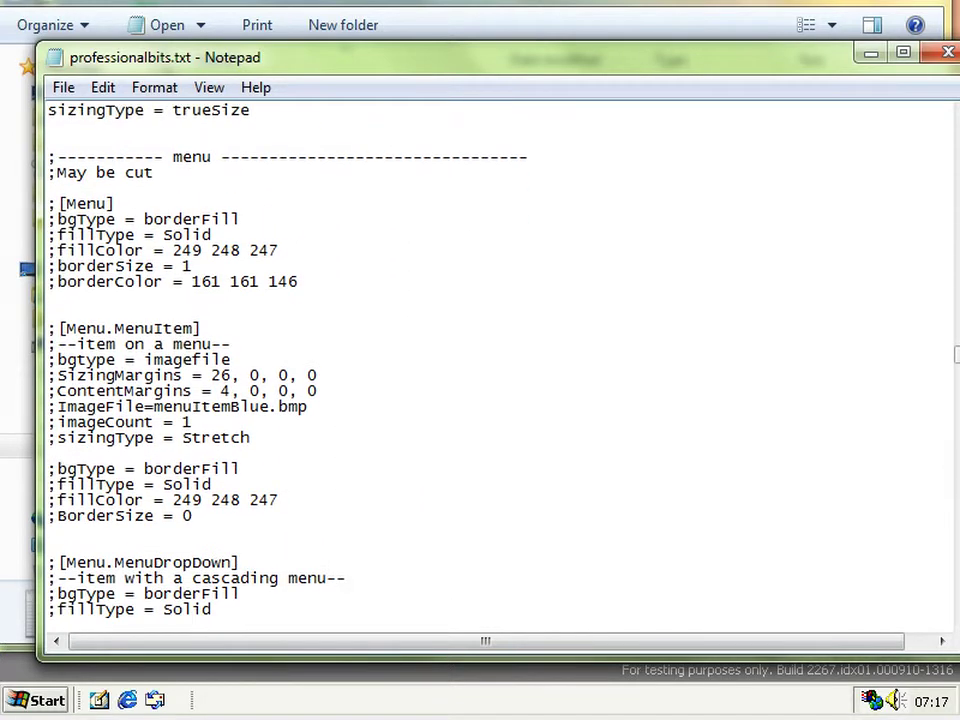
left_click(154, 173)
scroll(490, 360, "down", 9)
scroll(490, 360, "down", 13)
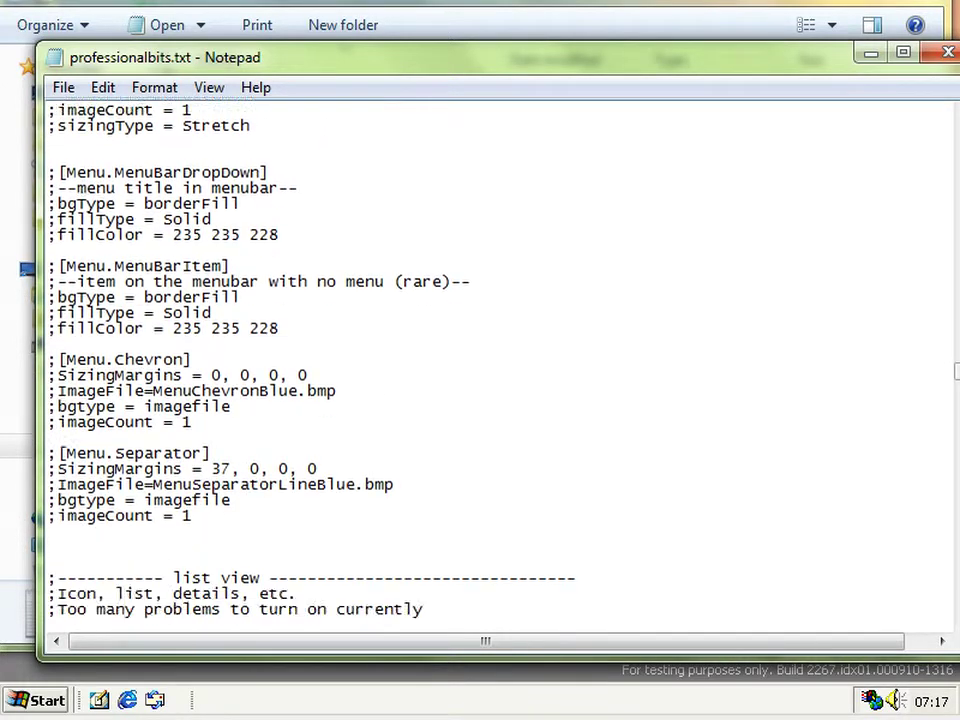
Step: Examine the list view section, marking its comment line and reading the ListGroup and ListItem color entries
scroll(490, 360, "down", 5)
scroll(490, 360, "up", 9)
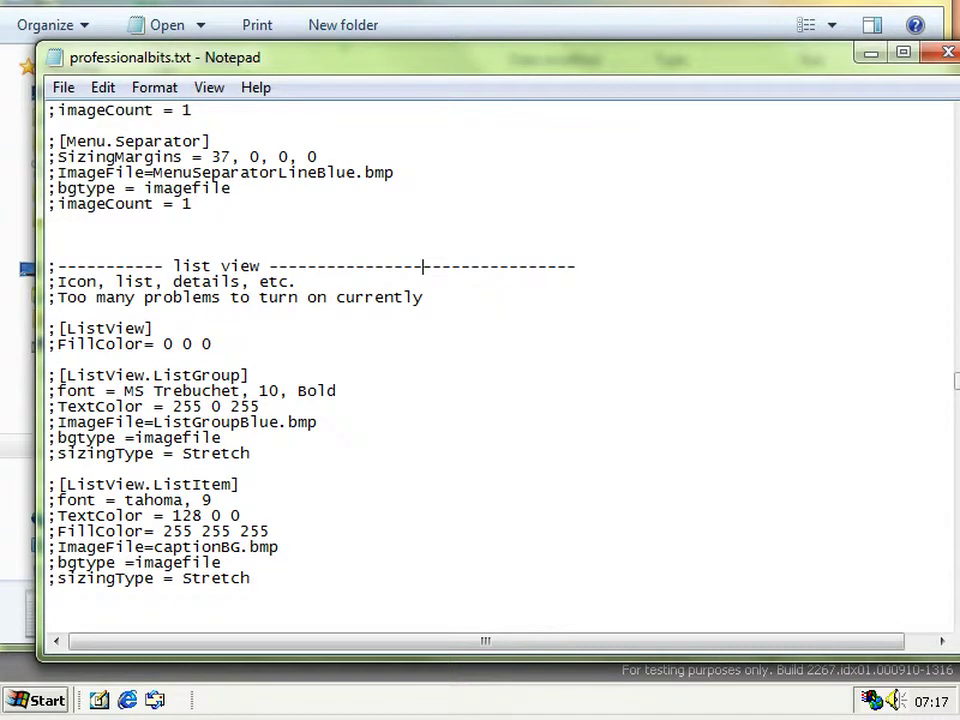
left_click_drag(57, 297, 423, 297)
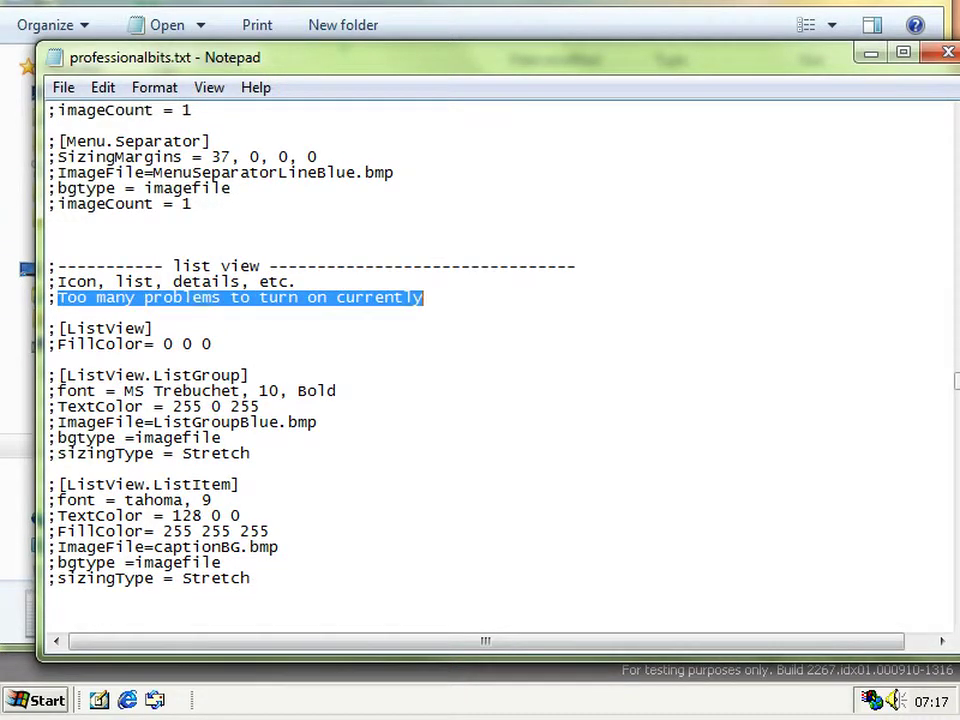
left_click(423, 297)
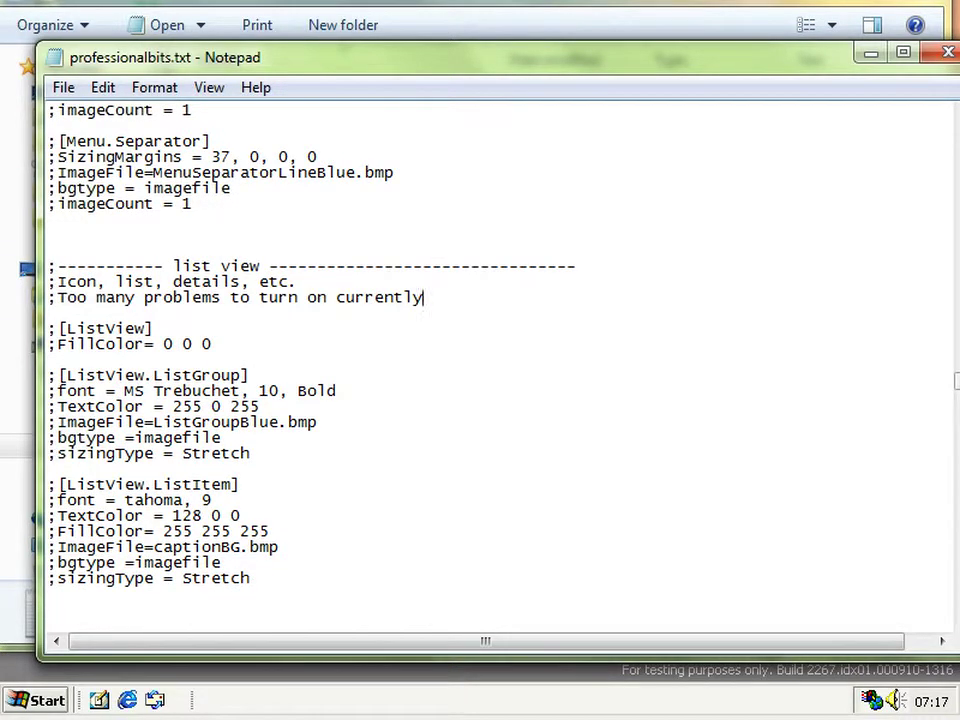
scroll(490, 360, "down", 3)
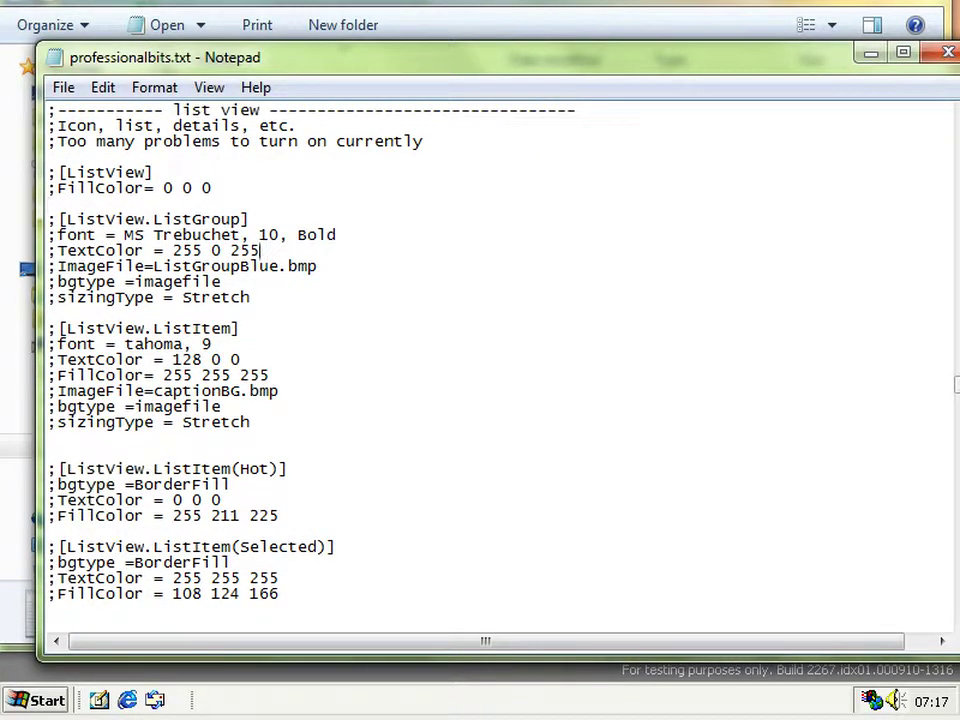
scroll(490, 360, "down", 1)
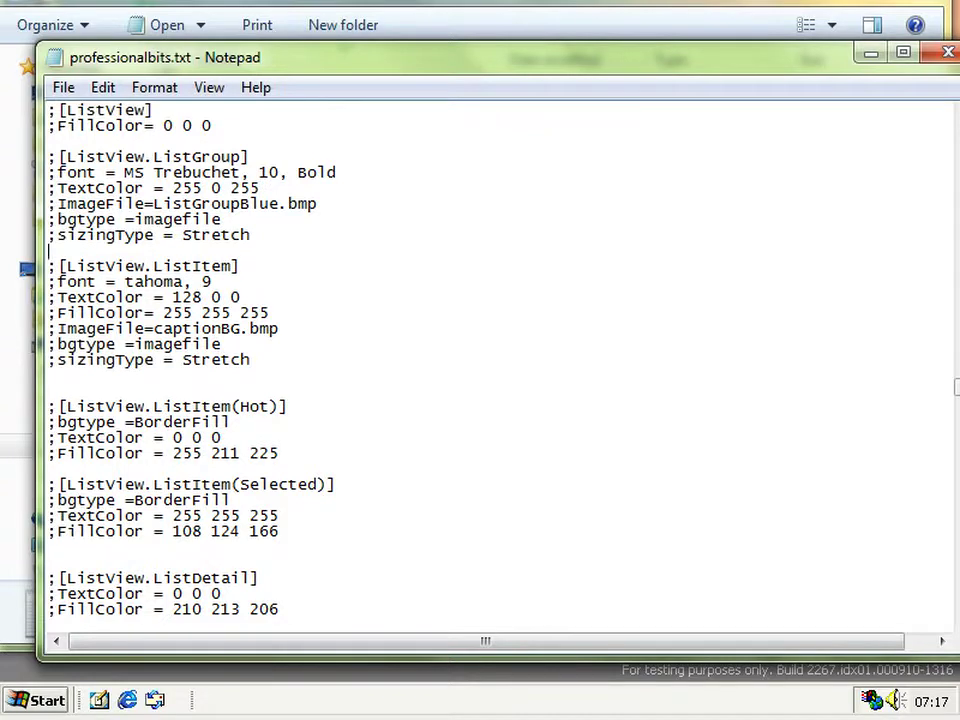
Step: Switch to the Whistler2 (Personal) virtual machine and open the bits folder from its desktop
mouse_move(690, 715)
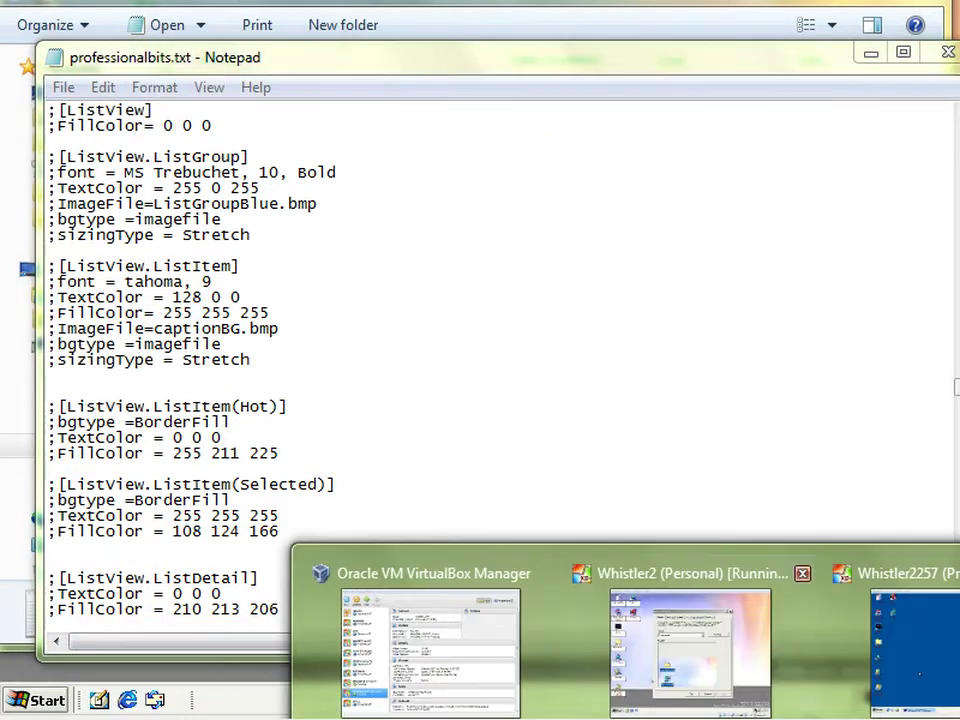
left_click(690, 640)
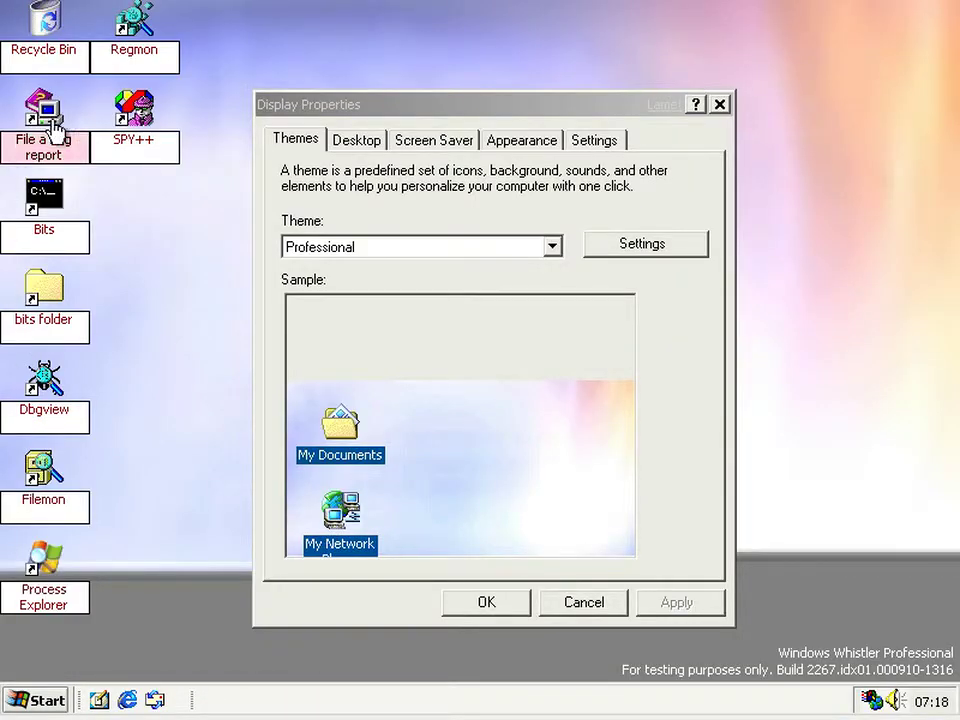
double_click(44, 290)
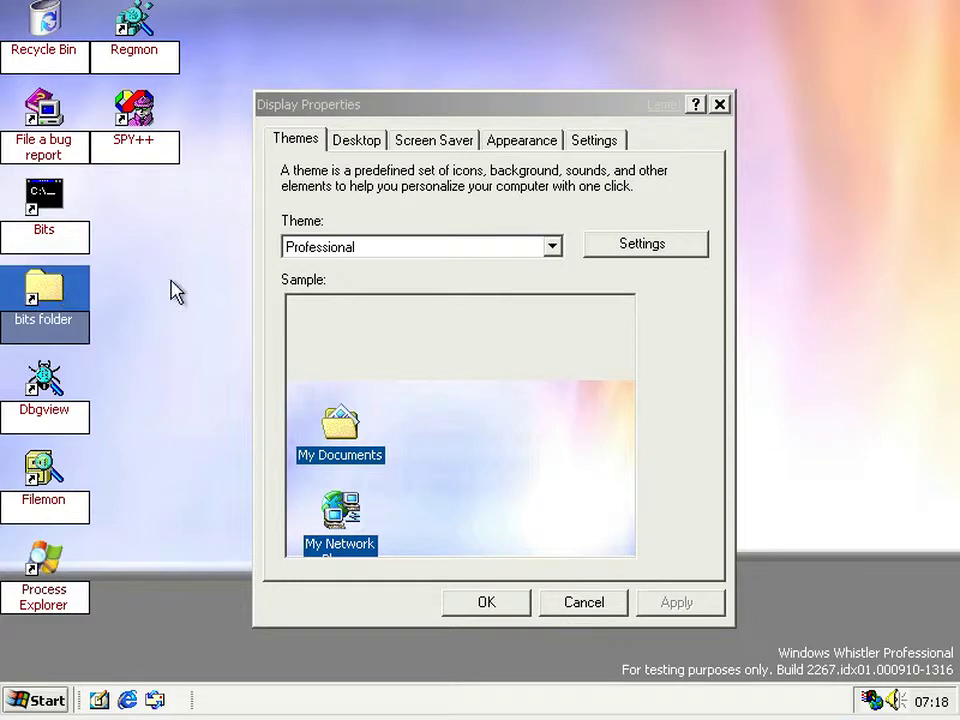
left_click(522, 140)
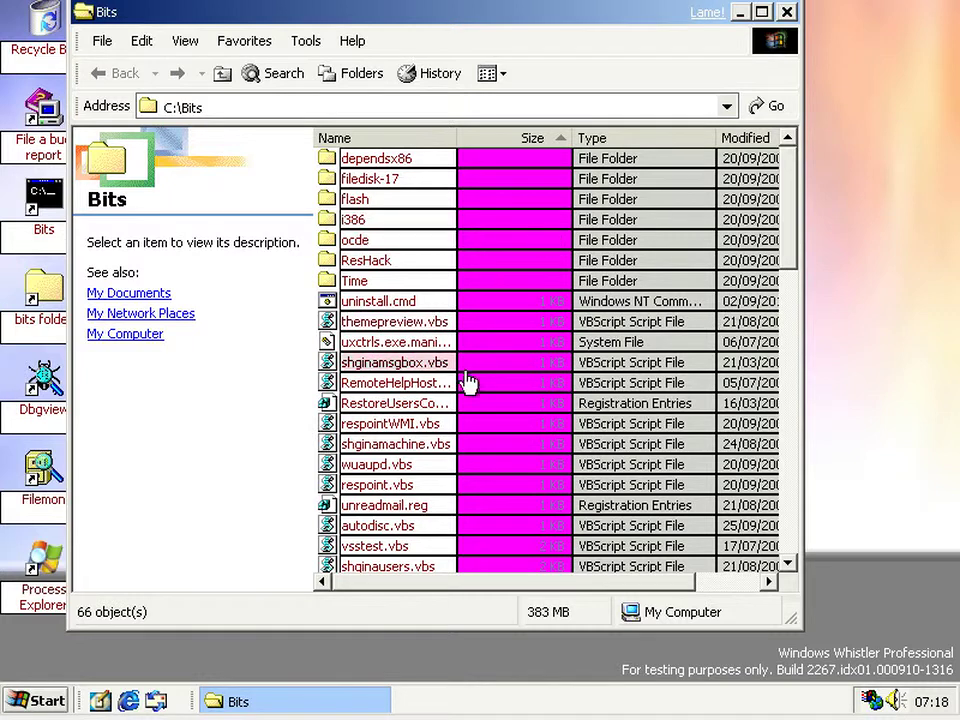
Step: Look through the Bits folder's file list to inspect how the theme colors the list columns, selecting a few files
left_click(549, 302)
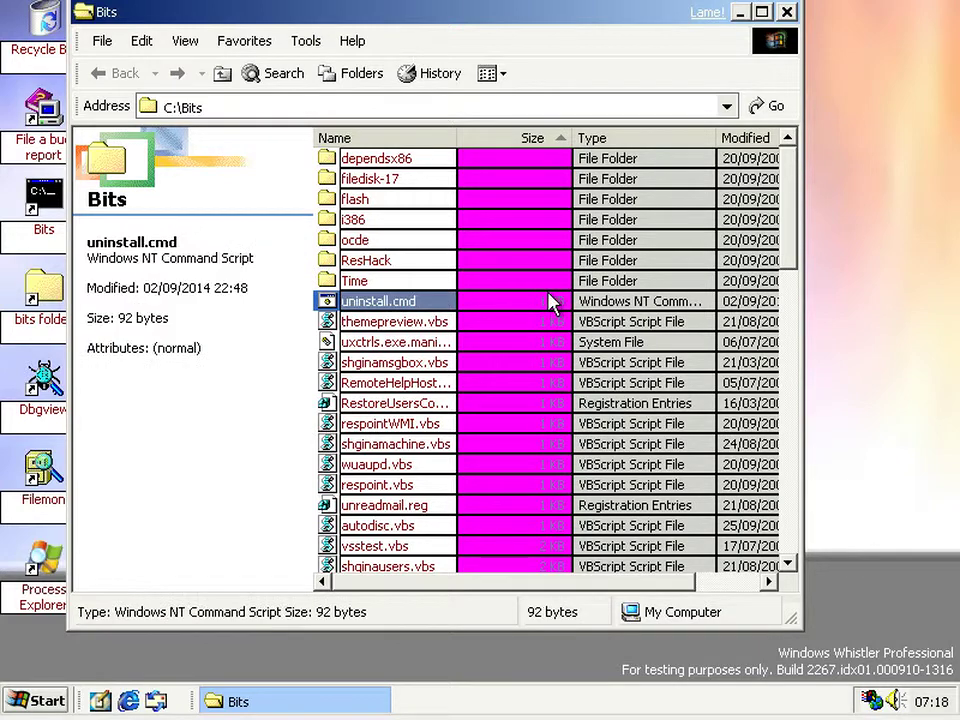
scroll(695, 304, "down", 5)
left_click(695, 302)
scroll(690, 315, "down", 10)
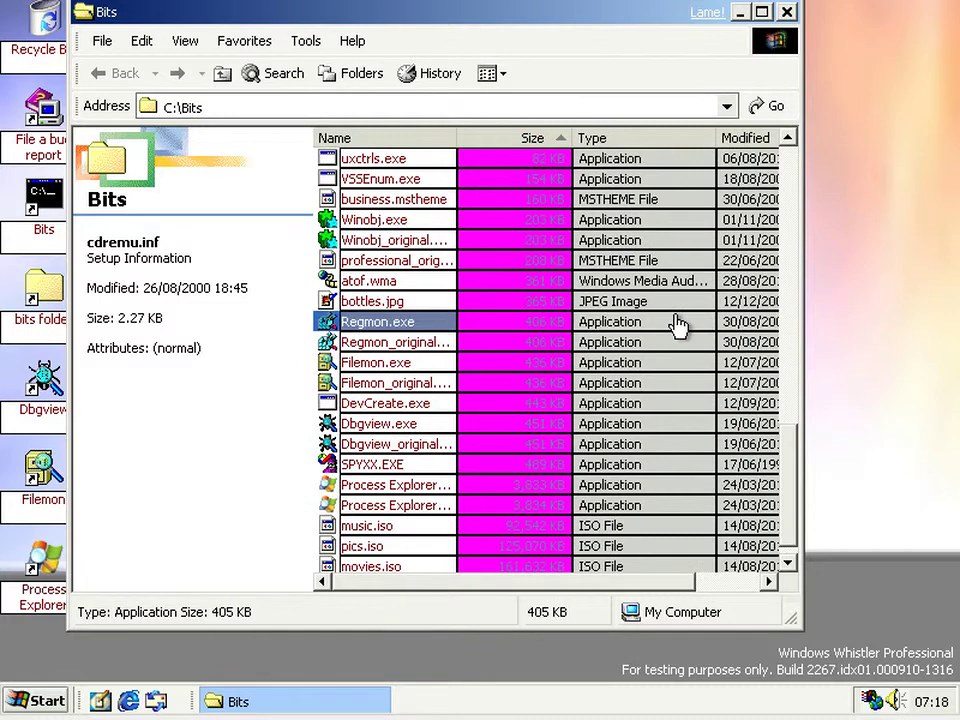
scroll(677, 326, "up", 13)
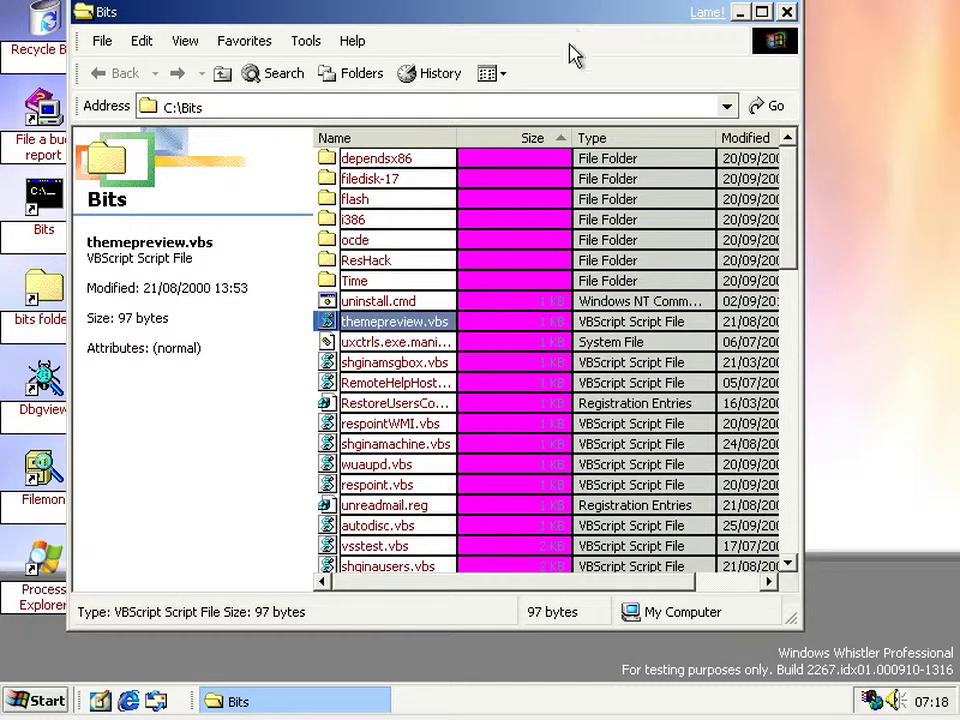
left_click(197, 429)
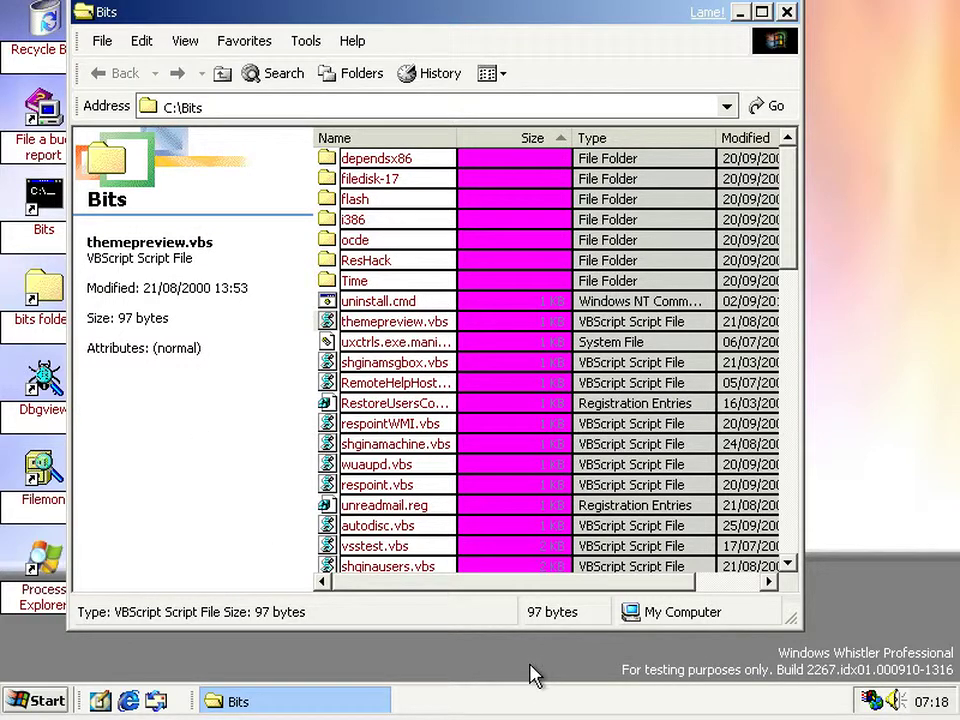
Step: Return to professionalbits.txt and read through the header, progress, tab and trackbar sections
key("alt+Tab")
scroll(535, 677, "down", 3)
scroll(535, 677, "down", 8)
scroll(535, 677, "down", 14)
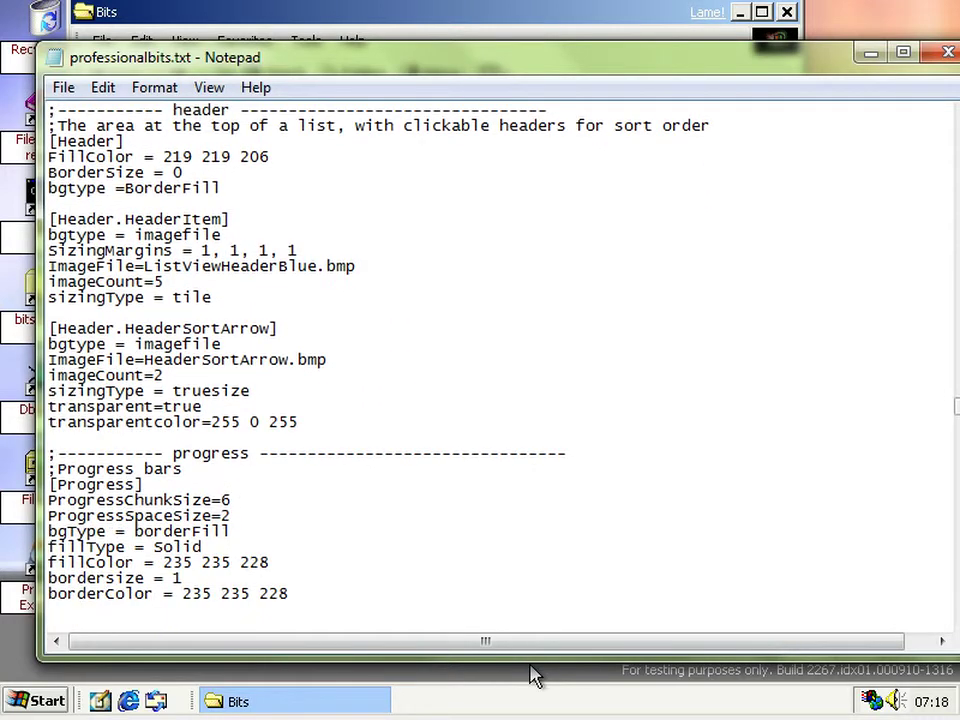
scroll(535, 677, "down", 20)
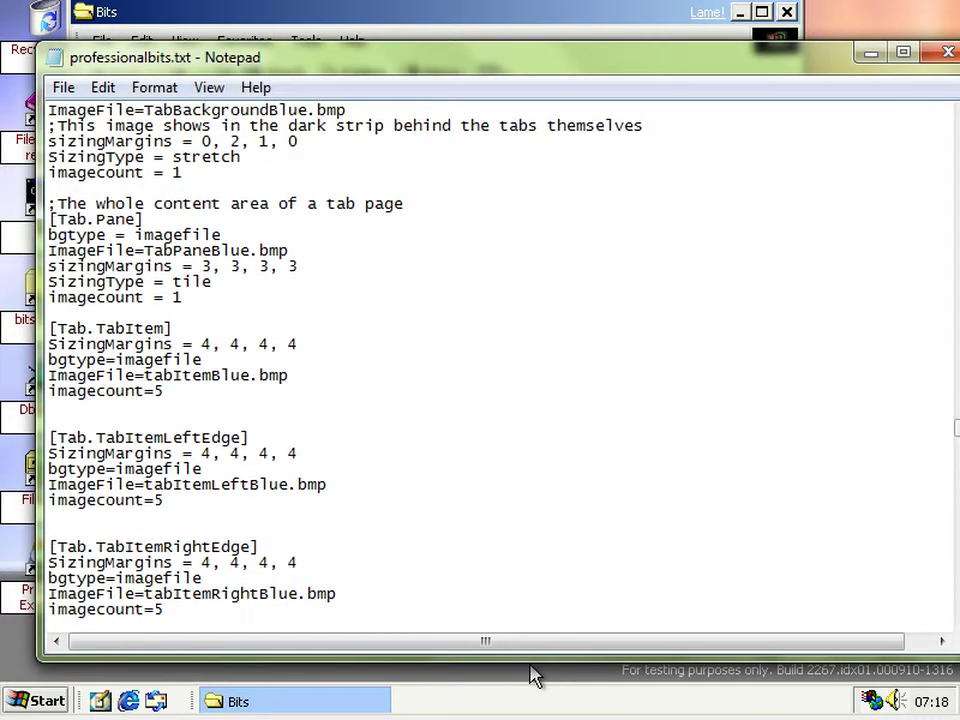
scroll(535, 677, "down", 18)
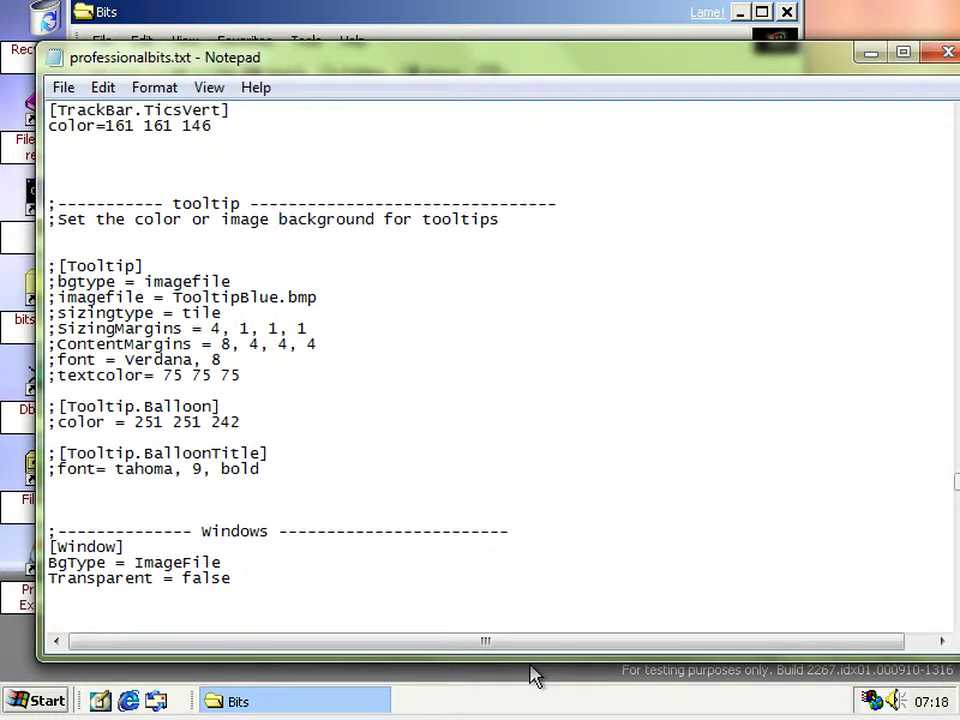
Step: Examine the tooltip section's Balloon and BalloonTitle entries and the nearby window section, and close professionalbits.txt
scroll(535, 677, "down", 2)
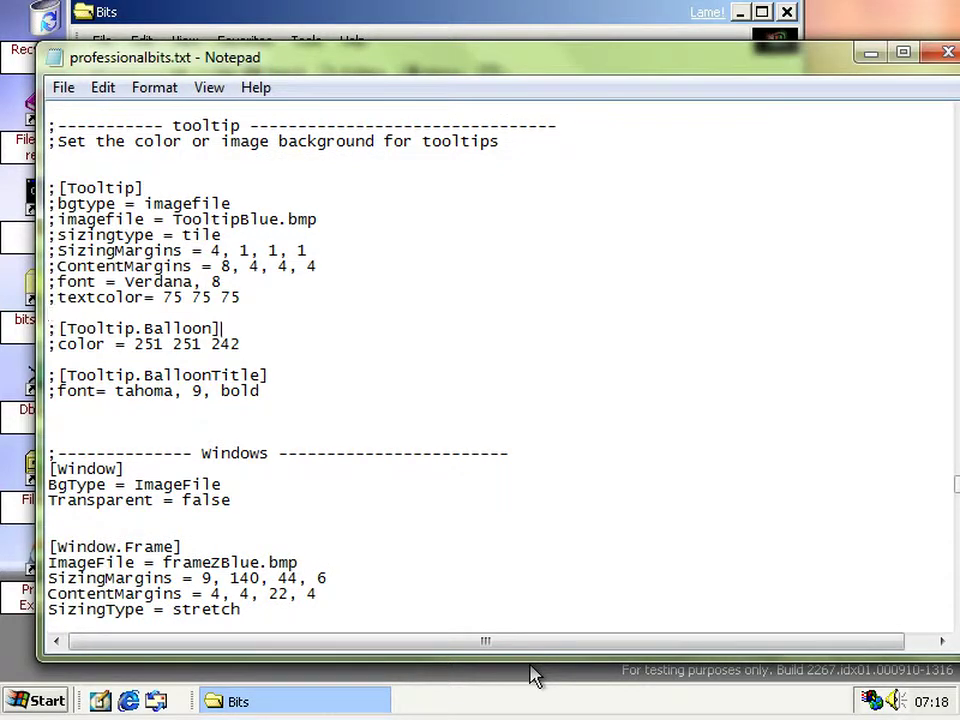
key("Down")
key("Down")
key("Down")
key("Down")
key("End")
key("Down")
key("Down")
key("Down")
key("Down")
key("End")
key("ctrl+shift+Left")
key("Left")
key("Right")
key("Right")
key("Right")
key("Right")
key("Home")
key("shift+Right")
key("Up")
key("Up")
key("Up")
key("Up")
key("Up")
key("Up")
key("Up")
key("Up")
key("Up")
key("Up")
key("Up")
key("End")
key("alt+F4")
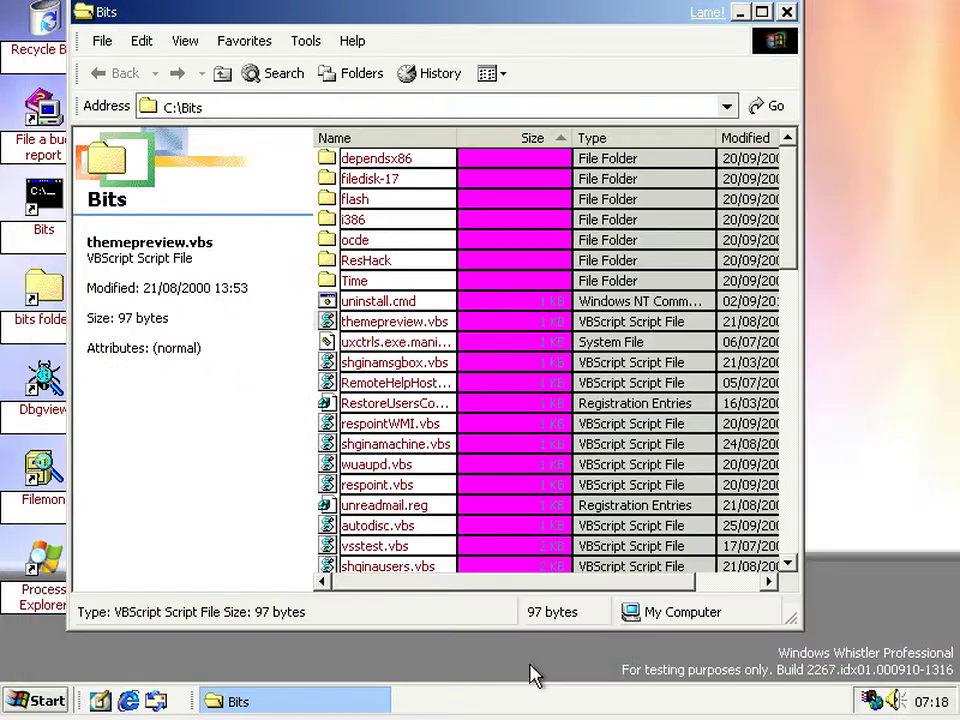
Step: Open the desktop's Display Properties, preview the Windows Default and Professional themes, and cancel without applying
right_click(532, 674)
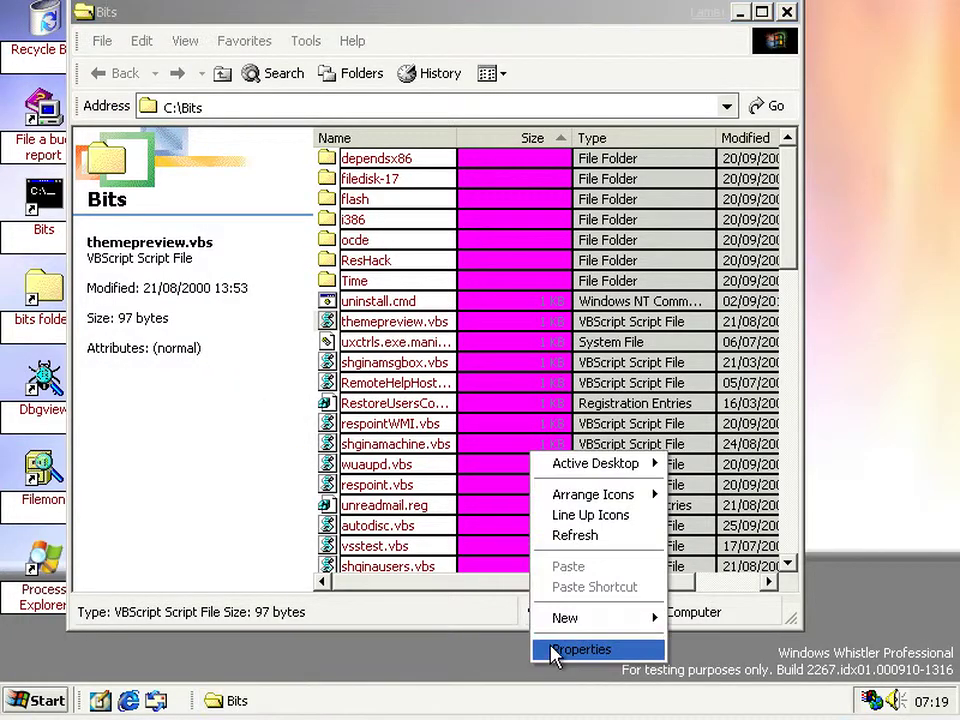
left_click(553, 654)
left_click(290, 250)
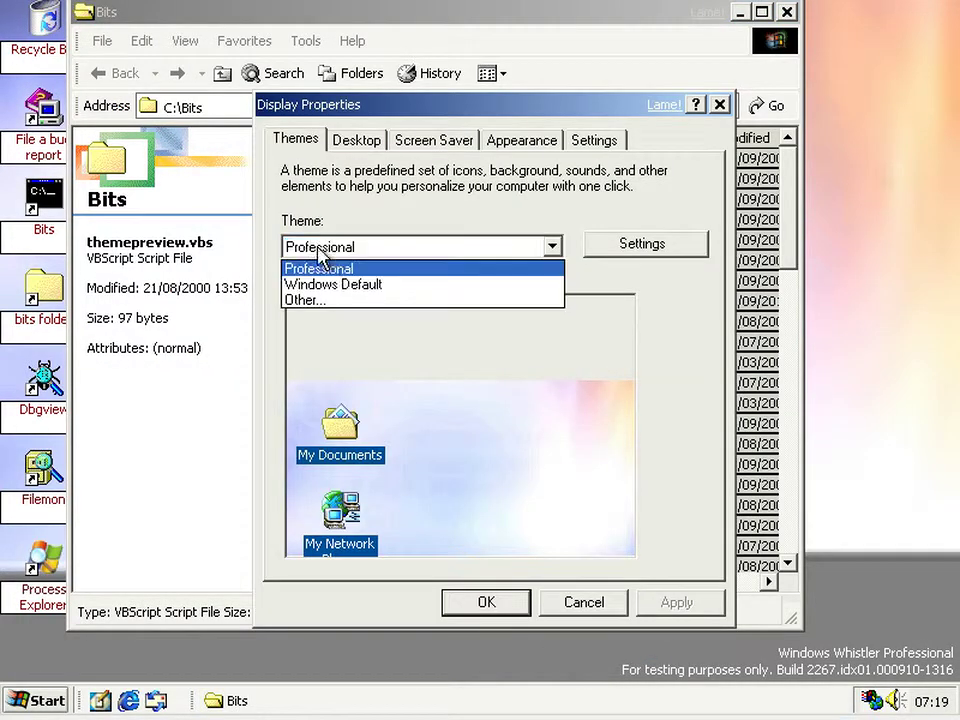
left_click(354, 284)
key("Up")
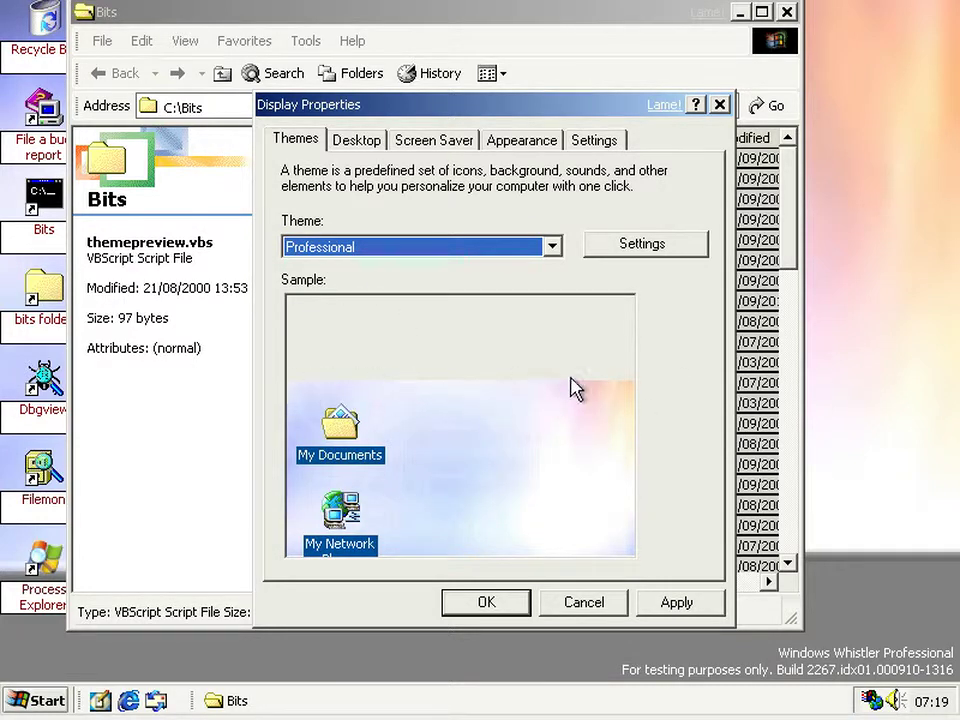
left_click(581, 608)
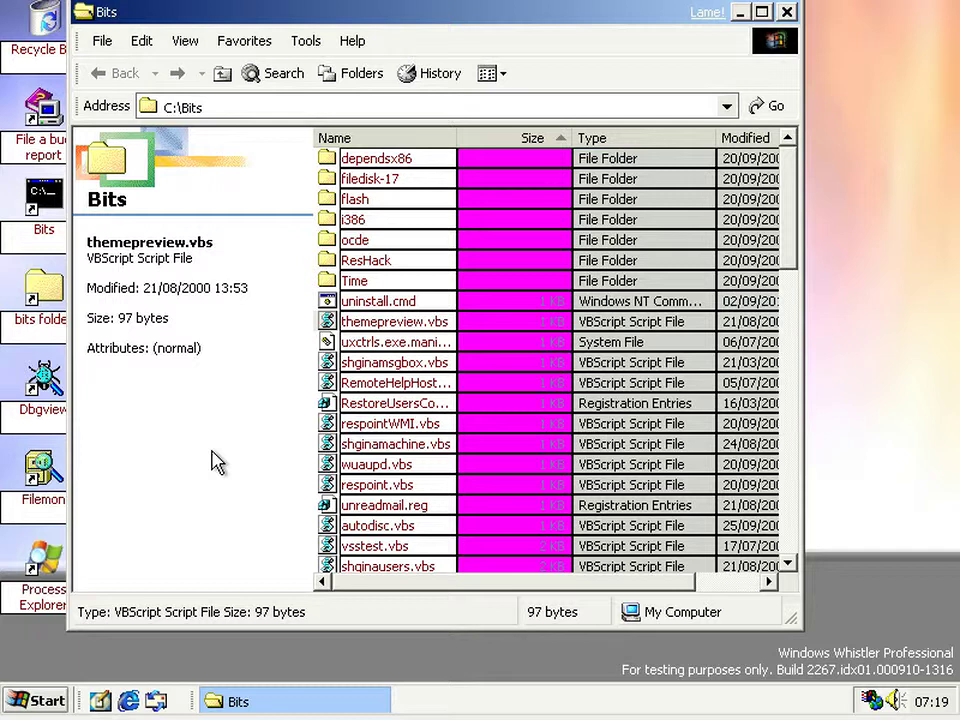
Step: Go up from the Bits folder to My Computer and show the Autoplay properties of CD drive D:
scroll(216, 392, "down", 3)
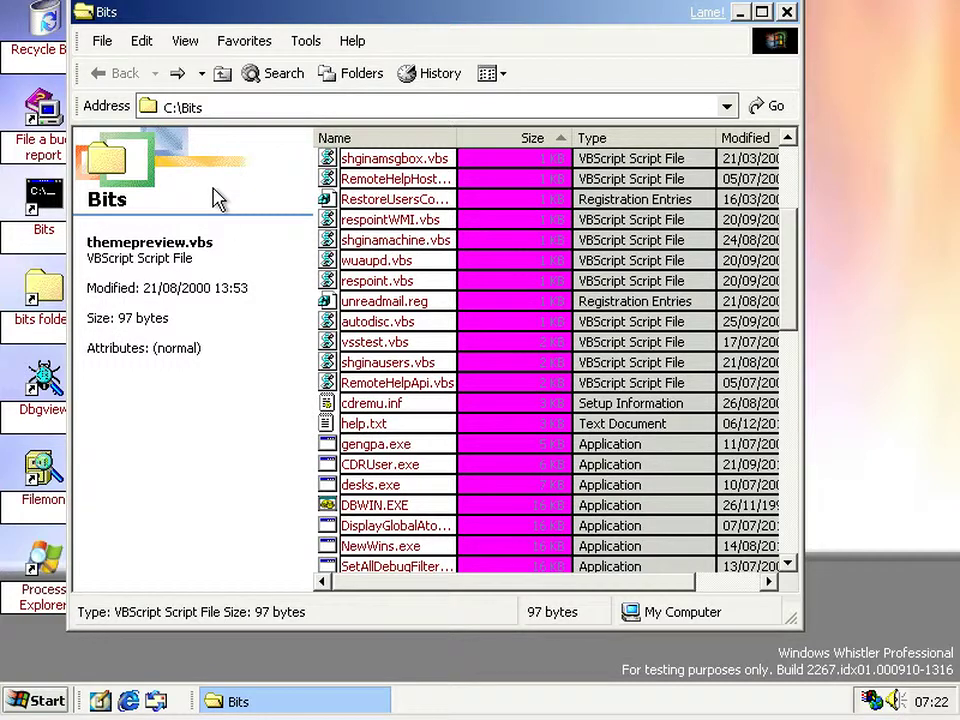
left_click(221, 78)
left_click(222, 78)
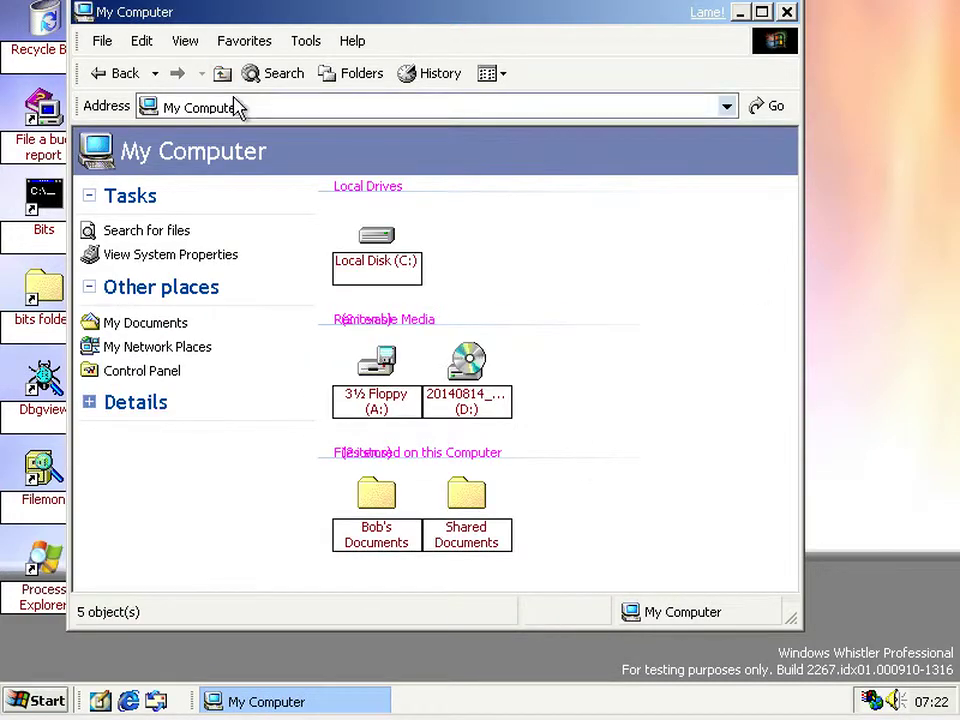
right_click(471, 398)
left_click(556, 622)
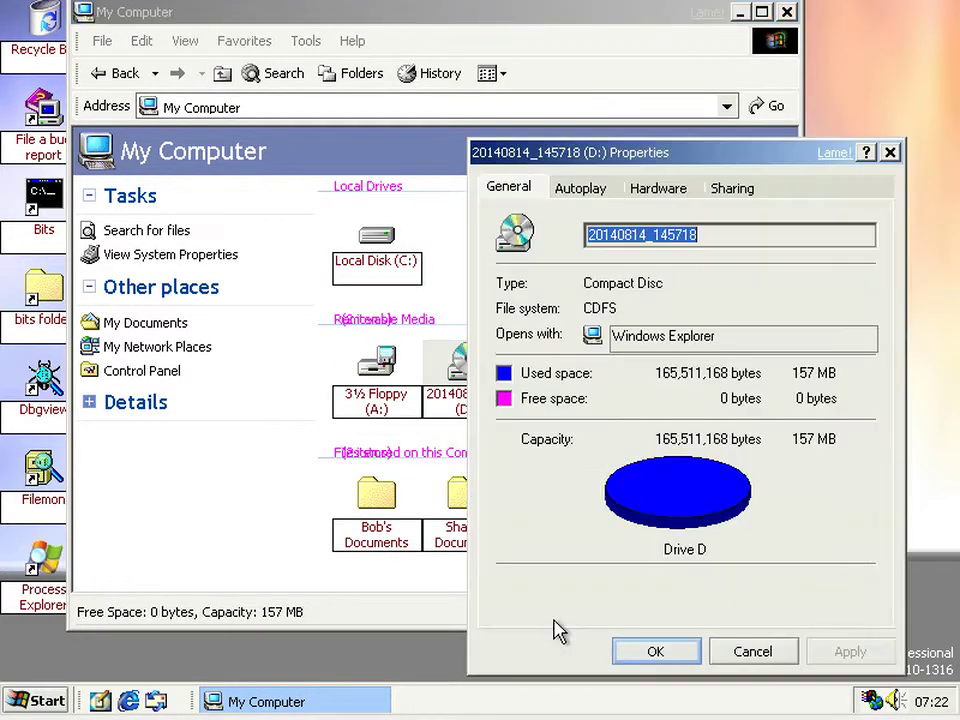
left_click(590, 192)
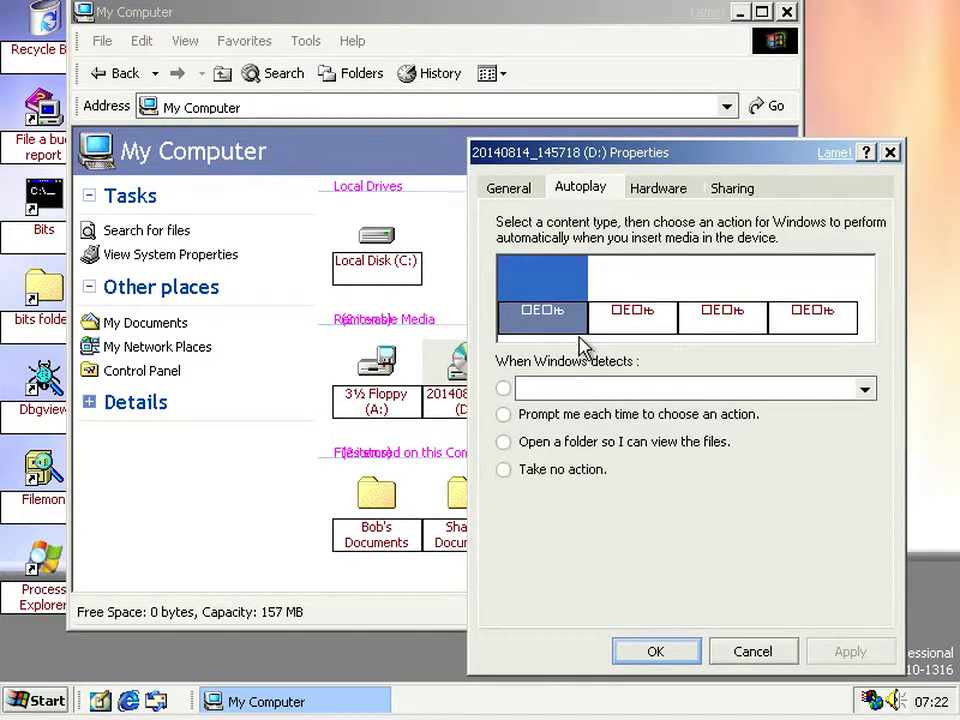
Step: Examine the Autoplay content types of drive D: one by one, including the action list for the first type
left_click(806, 312)
left_click(741, 320)
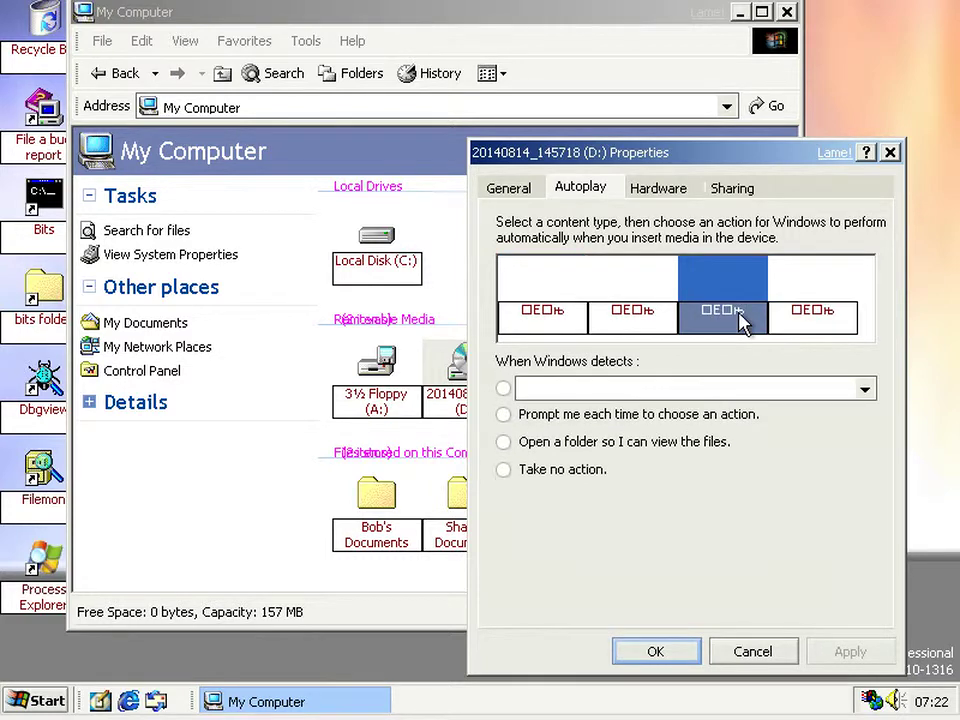
left_click(660, 318)
left_click(570, 300)
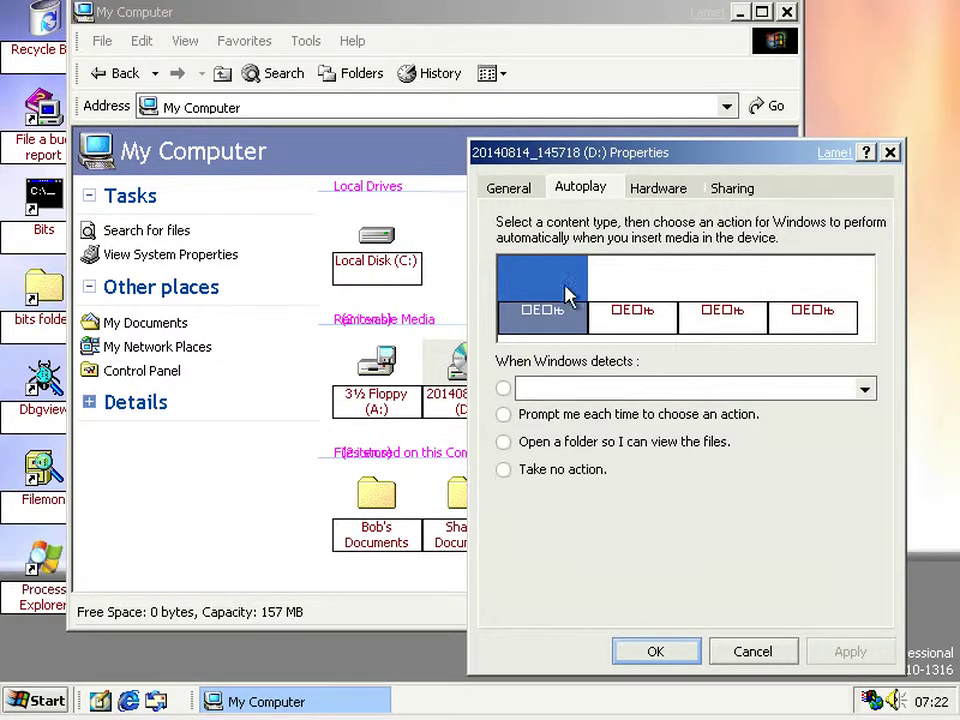
left_click(562, 390)
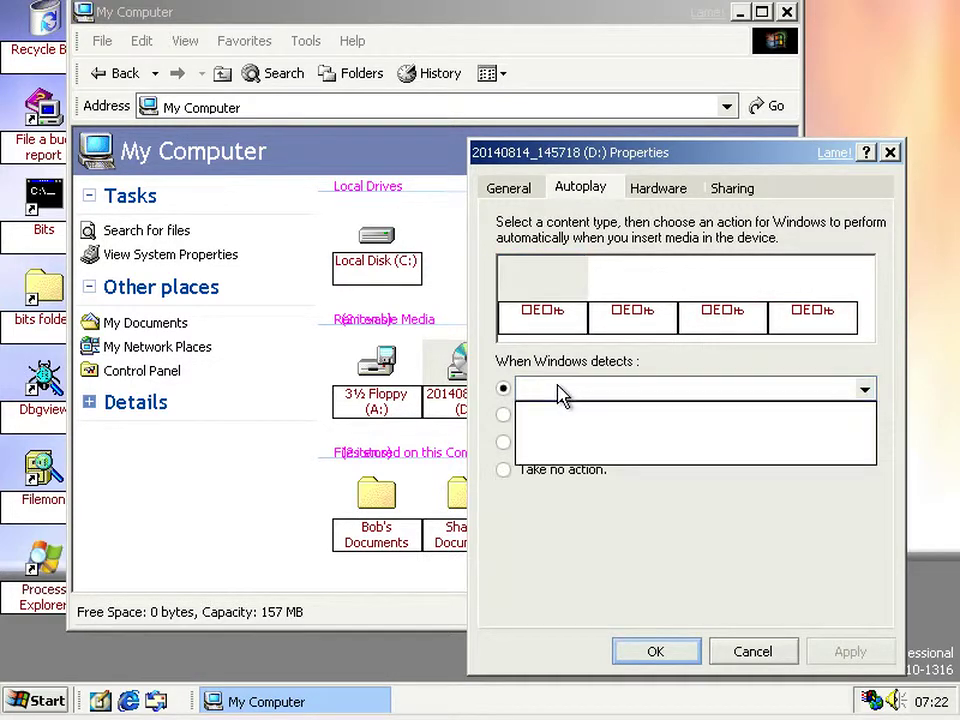
left_click(559, 389)
left_click(626, 298)
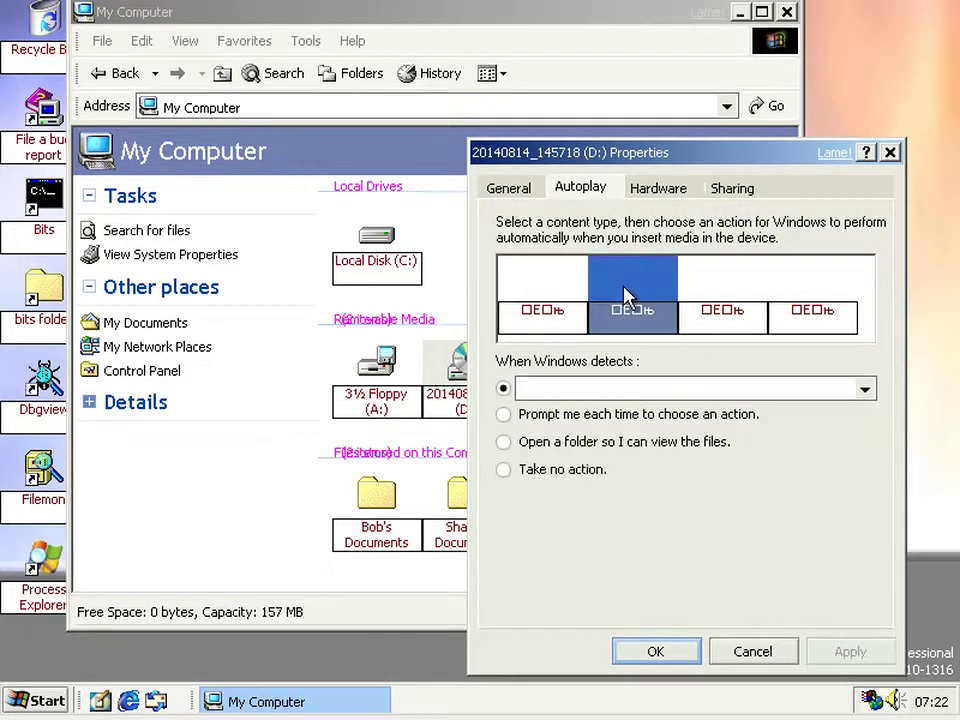
left_click(710, 295)
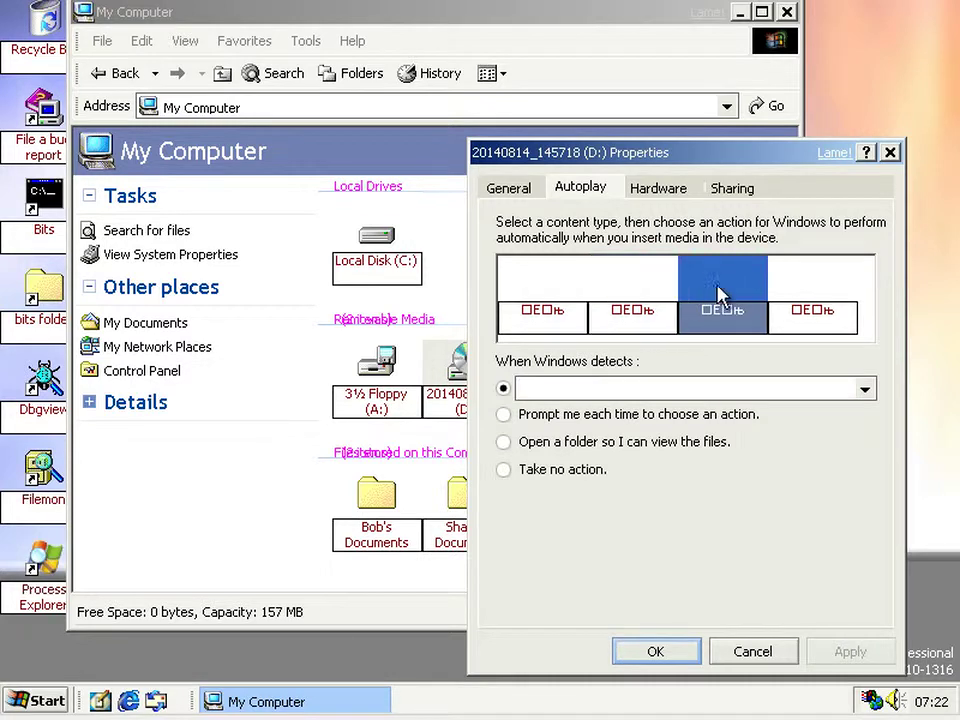
left_click(790, 295)
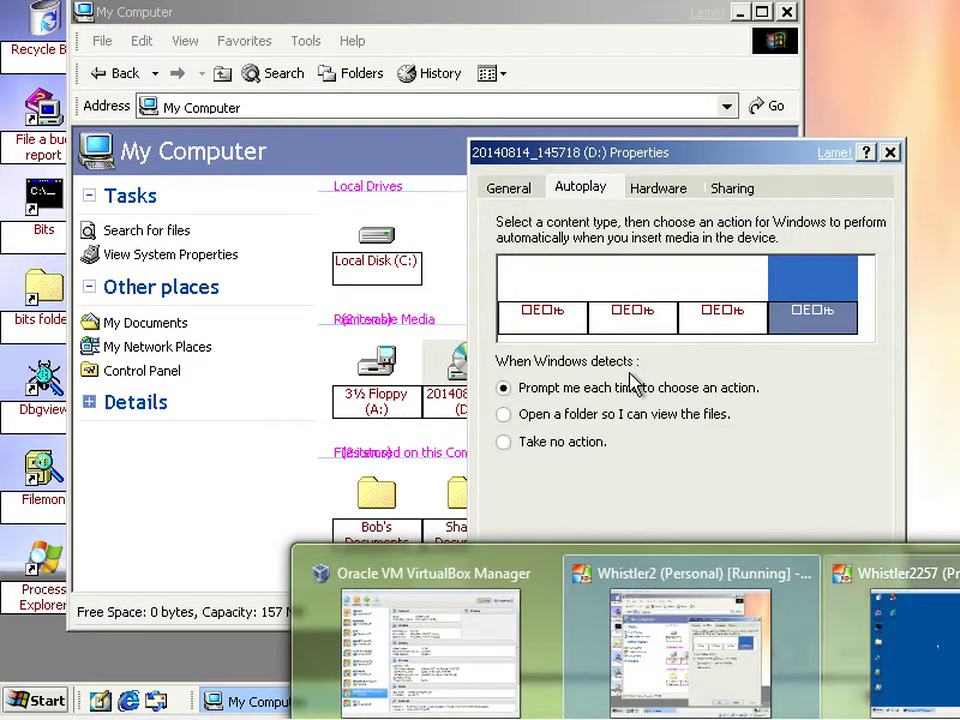
Step: Switch to the Whistler2257 virtual machine, go to My Computer through the bits folder, and show drive D:'s Autoplay properties
left_click(880, 620)
double_click(62, 318)
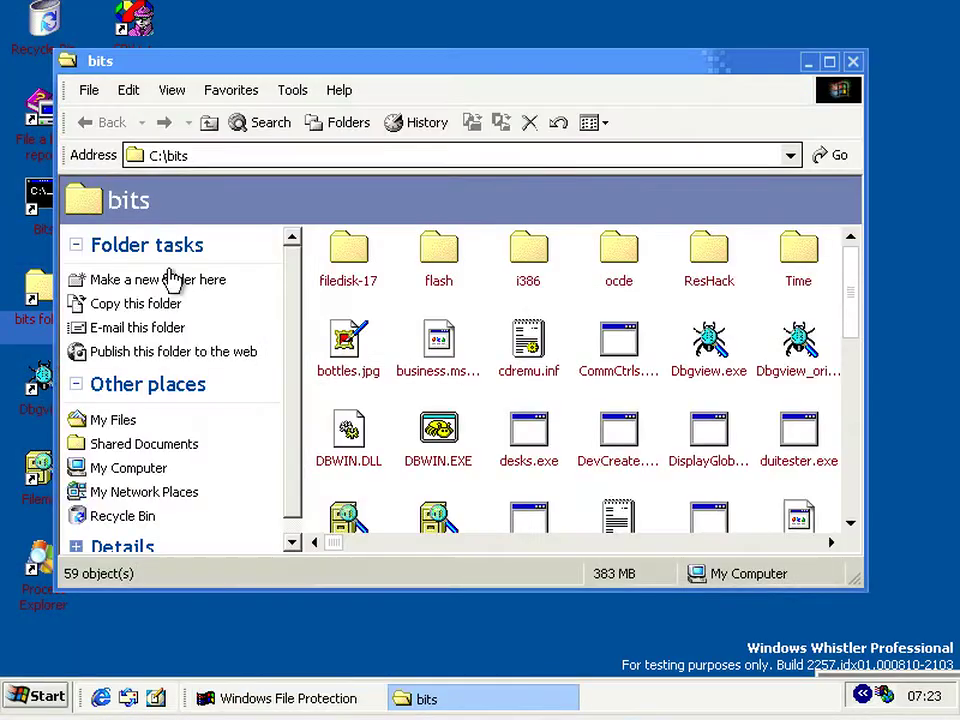
left_click(209, 122)
left_click(209, 122)
right_click(454, 412)
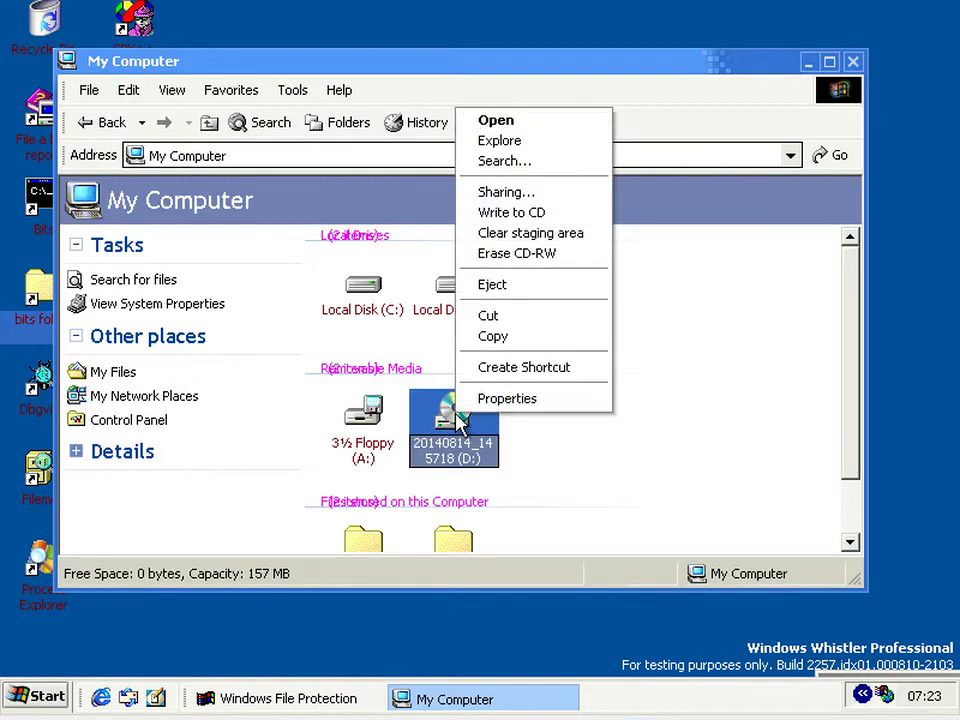
left_click(503, 402)
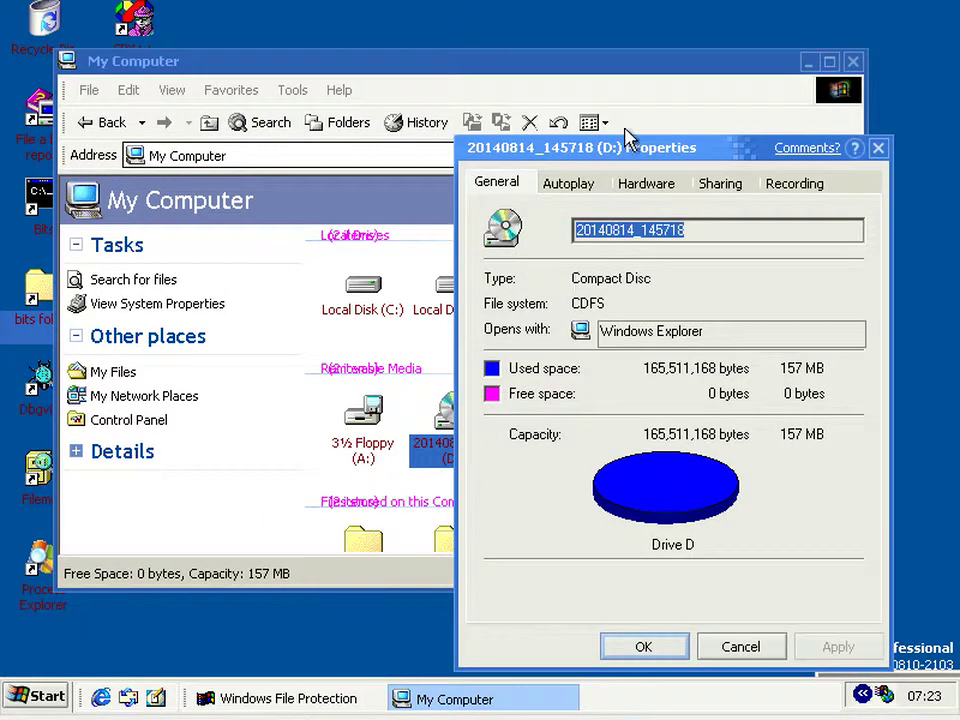
left_click(586, 192)
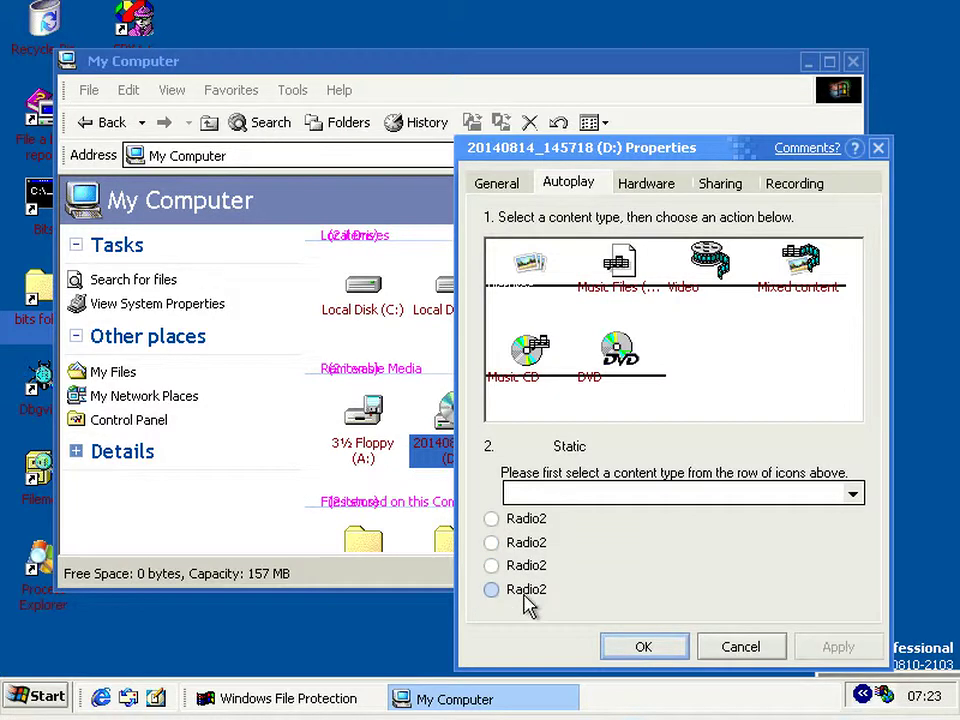
Step: Examine build 2257's Autoplay actions for content types such as Music Files, Video, Mixed content, Music CD and DVD
left_click(619, 260)
left_click(709, 262)
left_click(800, 262)
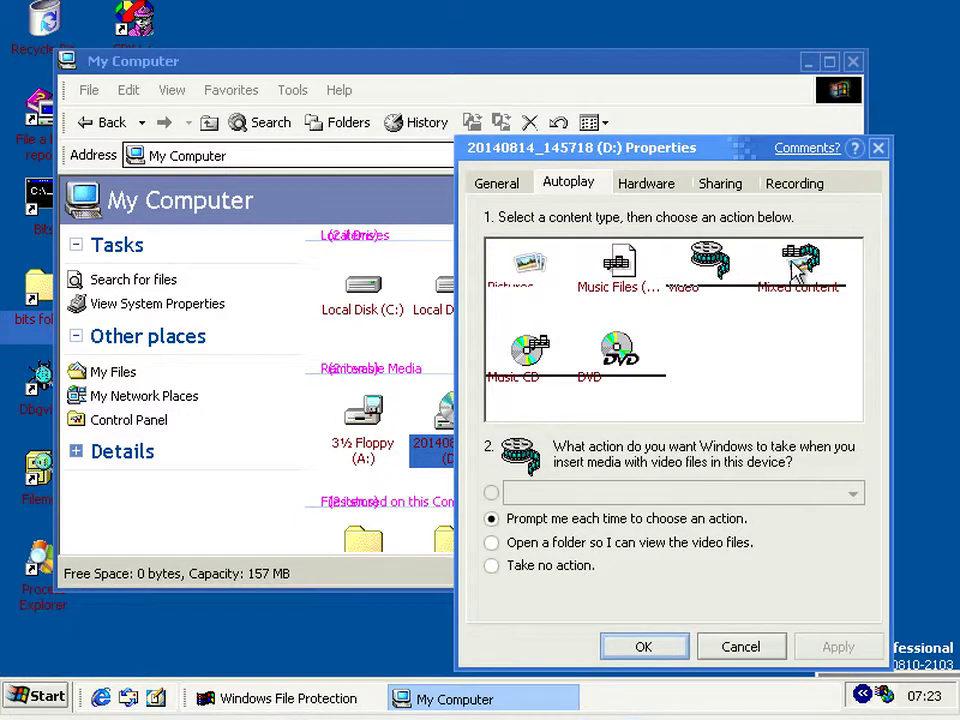
left_click(603, 368)
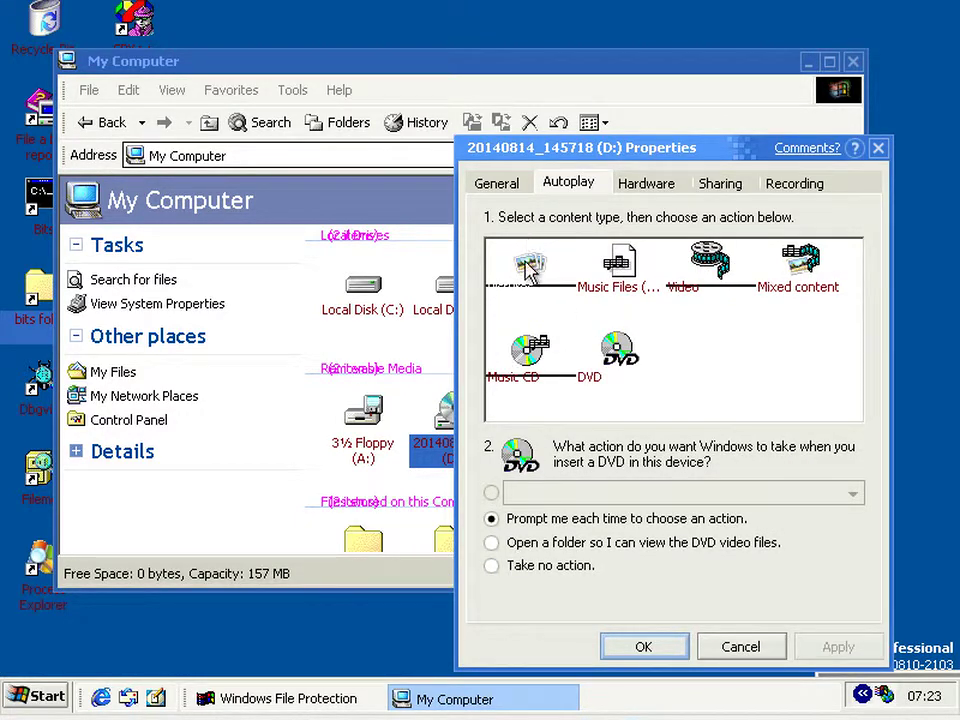
left_click(528, 350)
left_click(617, 360)
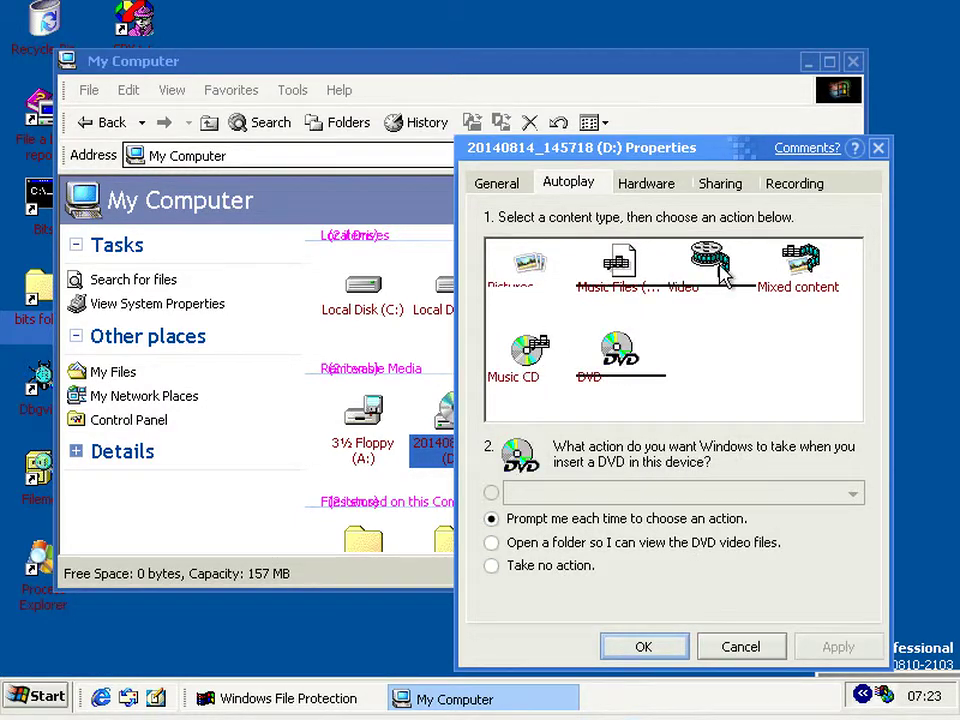
left_click(722, 272)
left_click(633, 276)
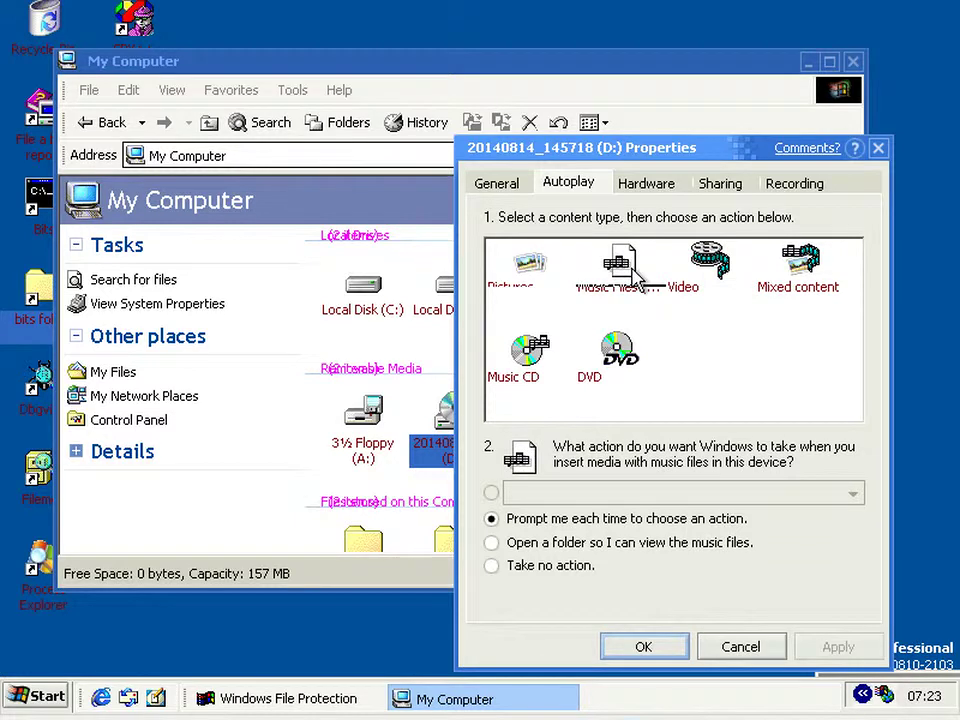
Step: Return to the Whistler2 (Personal) virtual machine, compare its four Autoplay content types, and cancel the drive properties
left_click(890, 670)
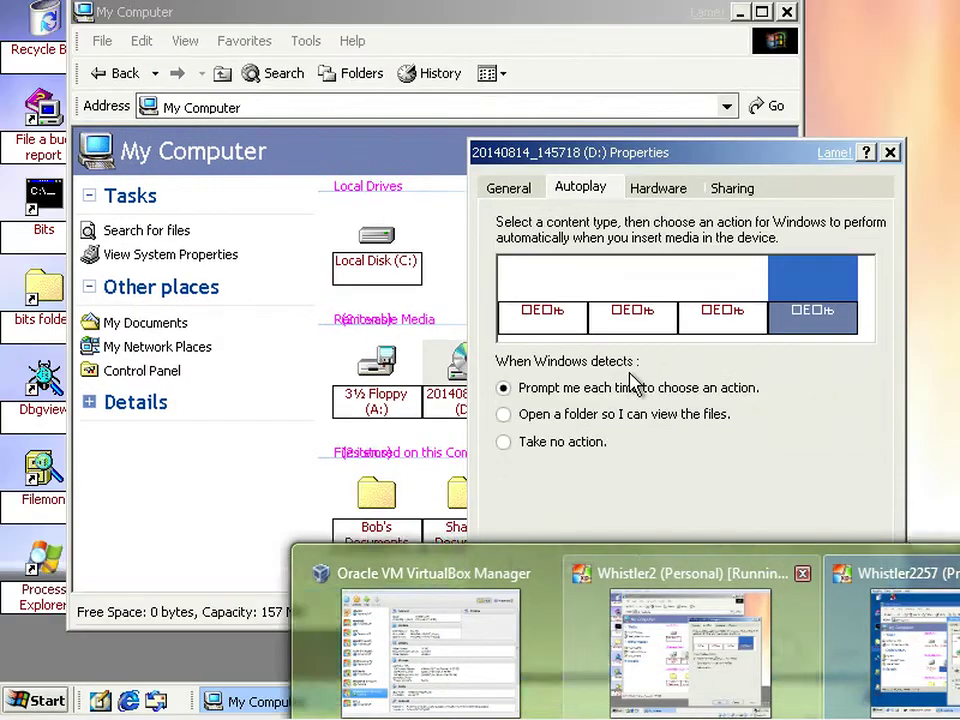
left_click(544, 285)
left_click(640, 290)
left_click(722, 285)
left_click(846, 298)
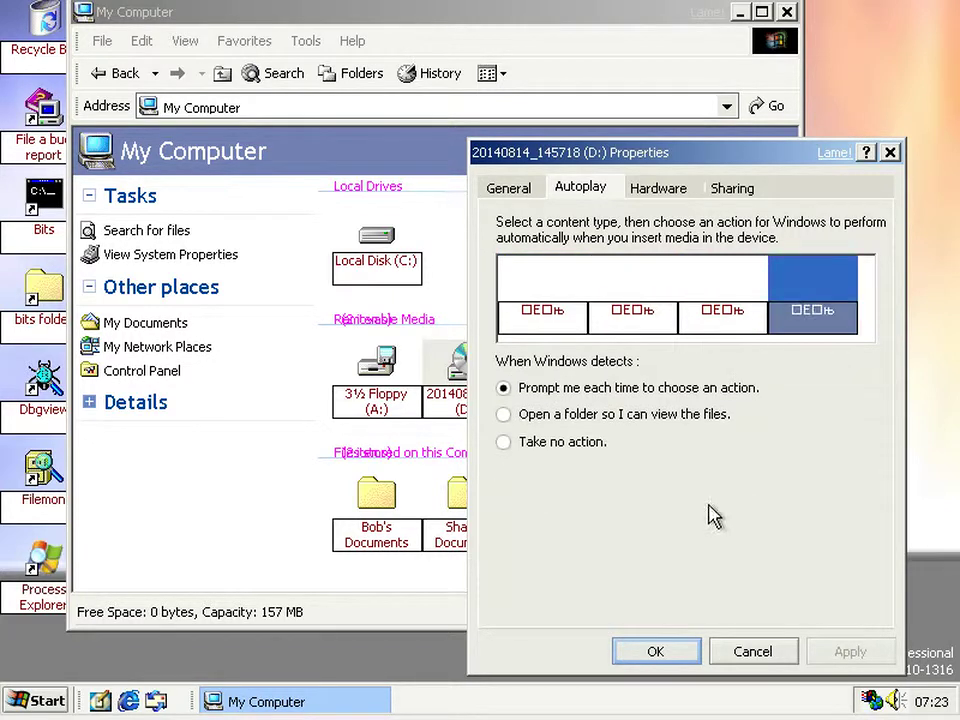
left_click(753, 652)
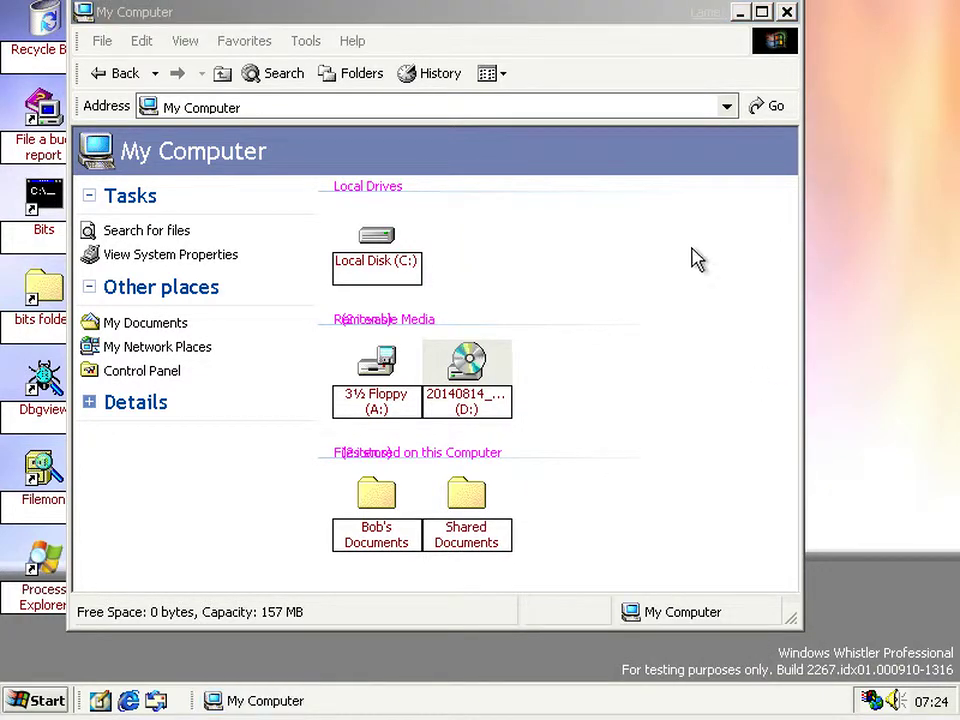
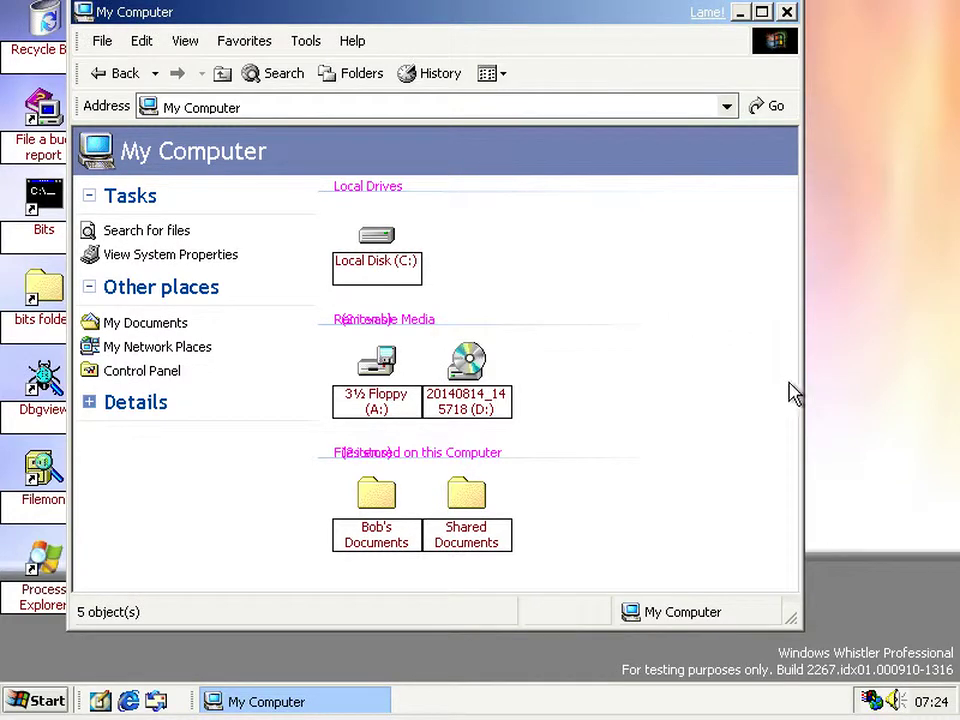
Step: Minimize My Computer, inspect the Theme Settings options for My Custom Theme in Display Properties, and cancel both dialogs
left_click(864, 484)
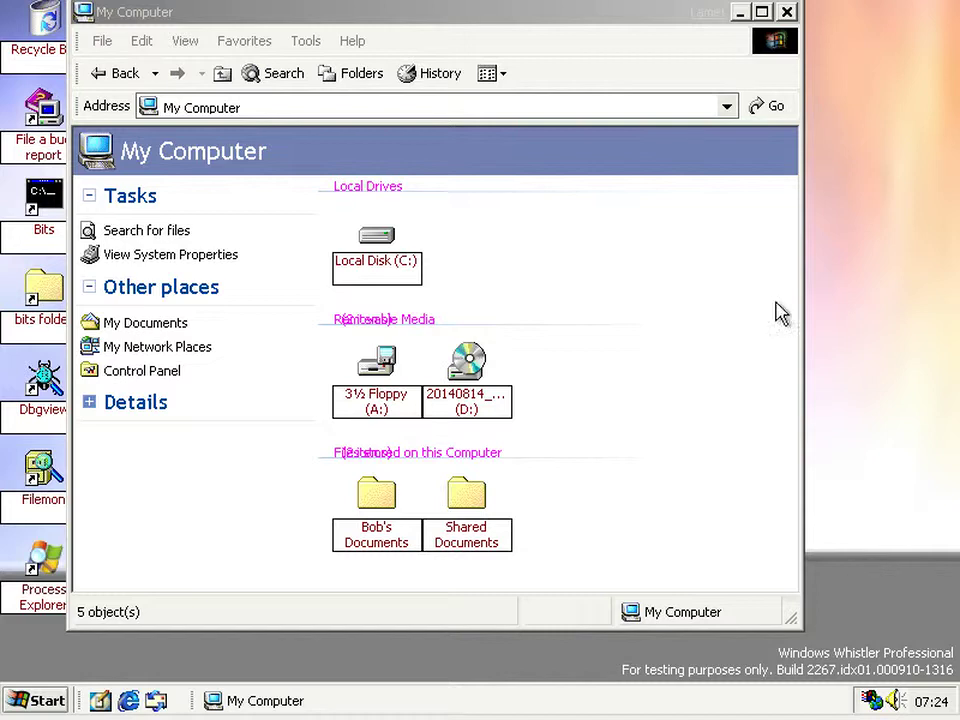
left_click(740, 13)
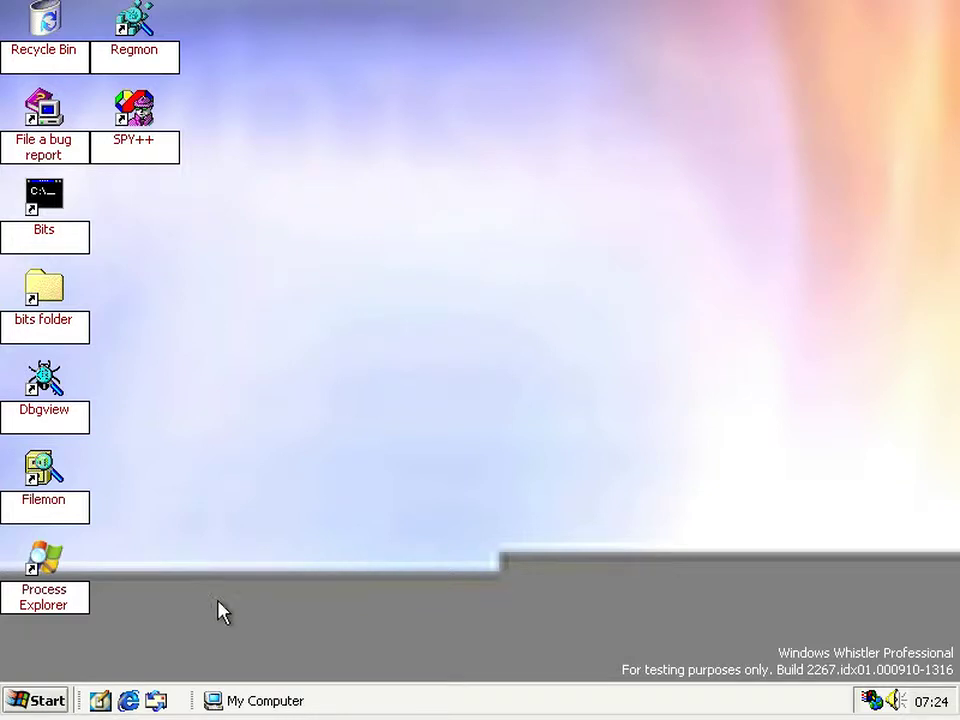
right_click(315, 544)
left_click(344, 526)
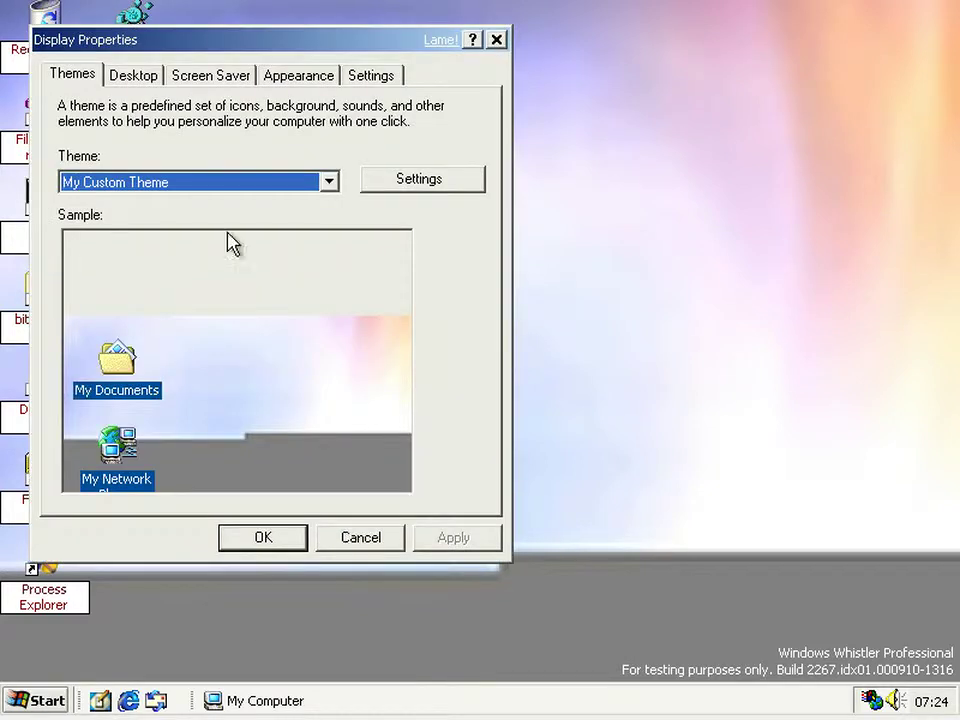
left_click(450, 182)
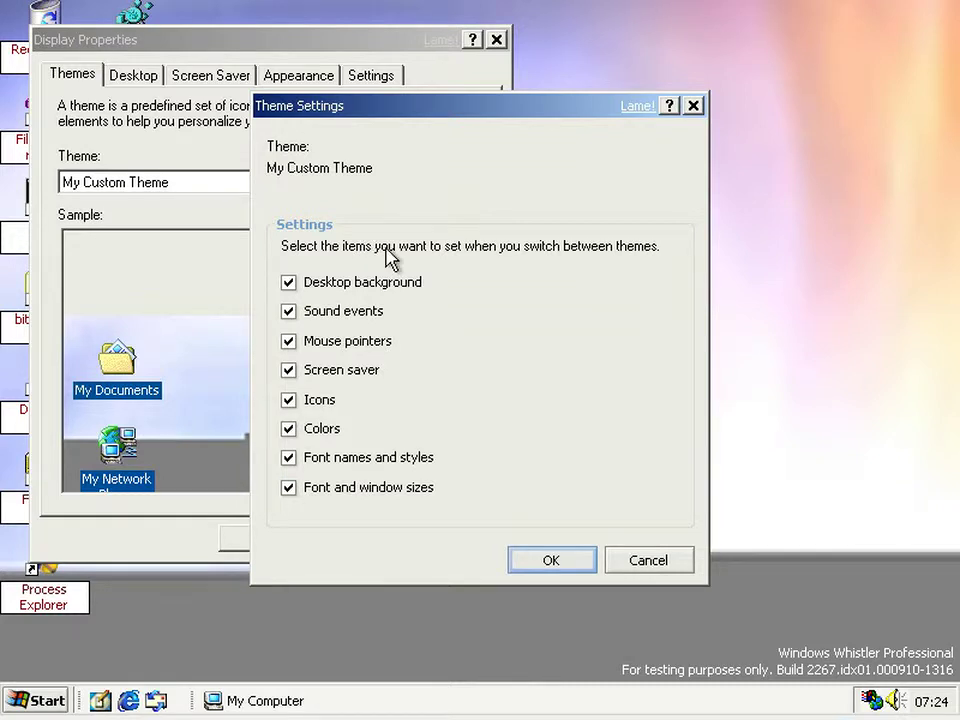
left_click(622, 562)
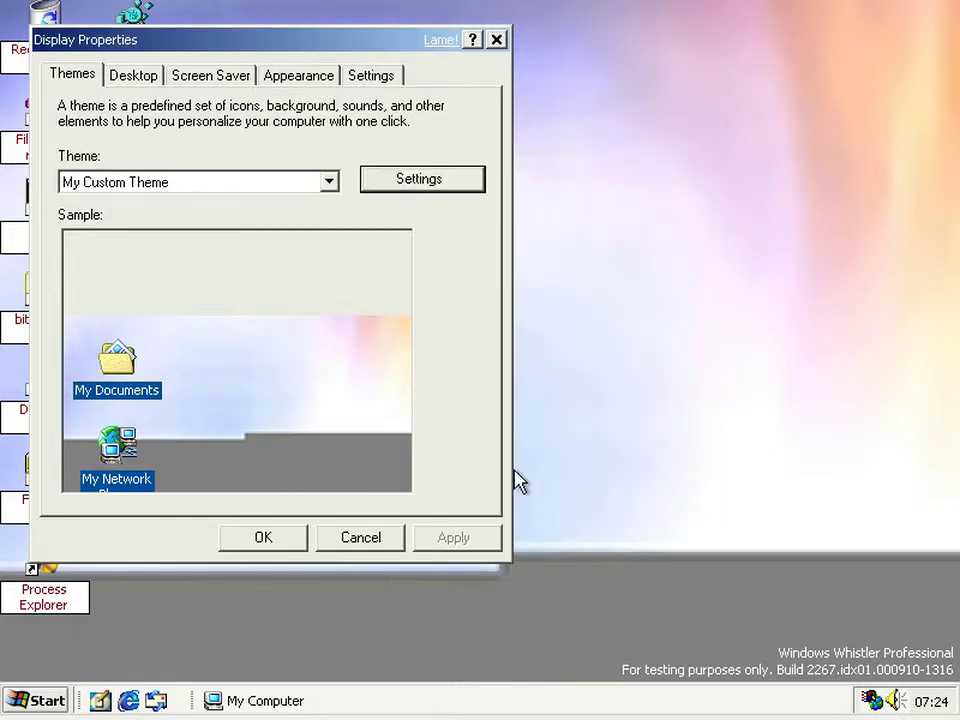
left_click(382, 546)
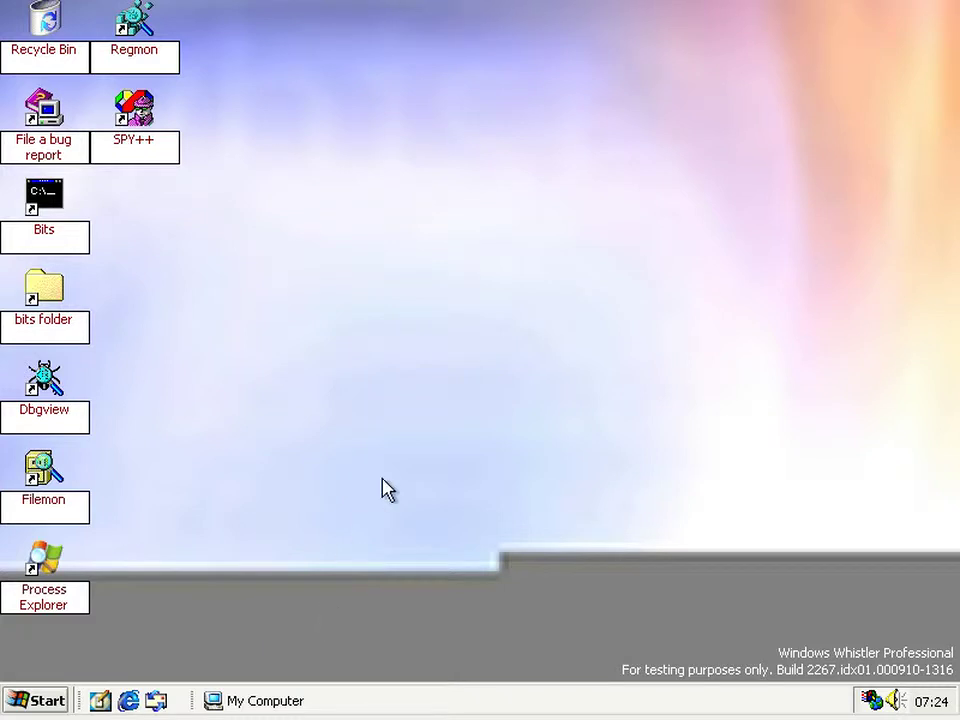
Step: Close the minimized My Computer window and log off Windows
left_click(262, 702)
right_click(262, 704)
left_click(278, 686)
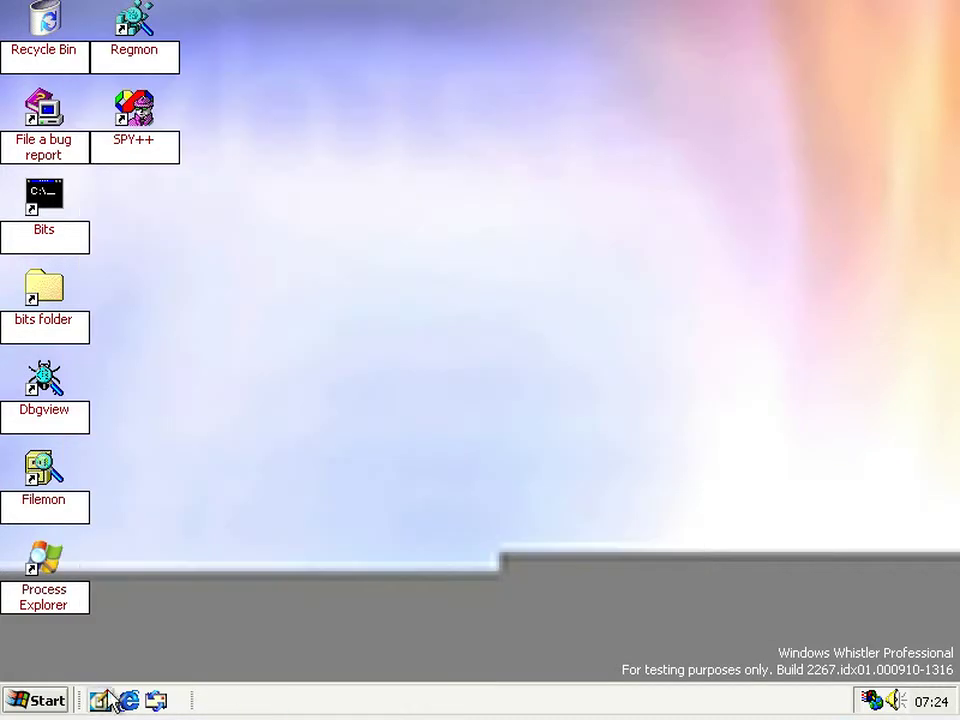
left_click(47, 700)
left_click(316, 682)
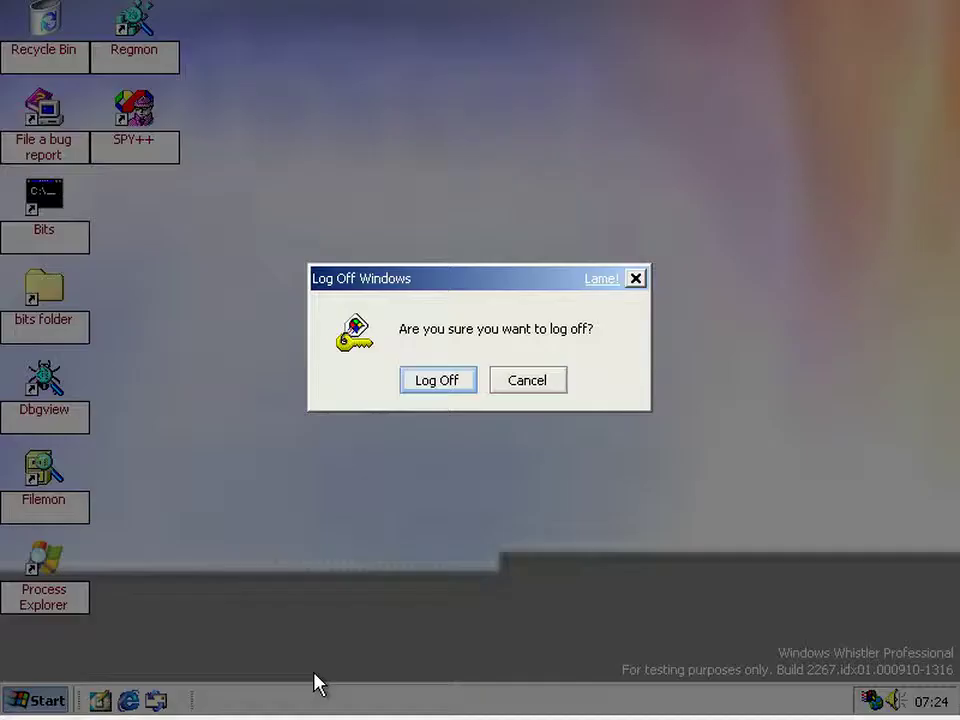
left_click(436, 380)
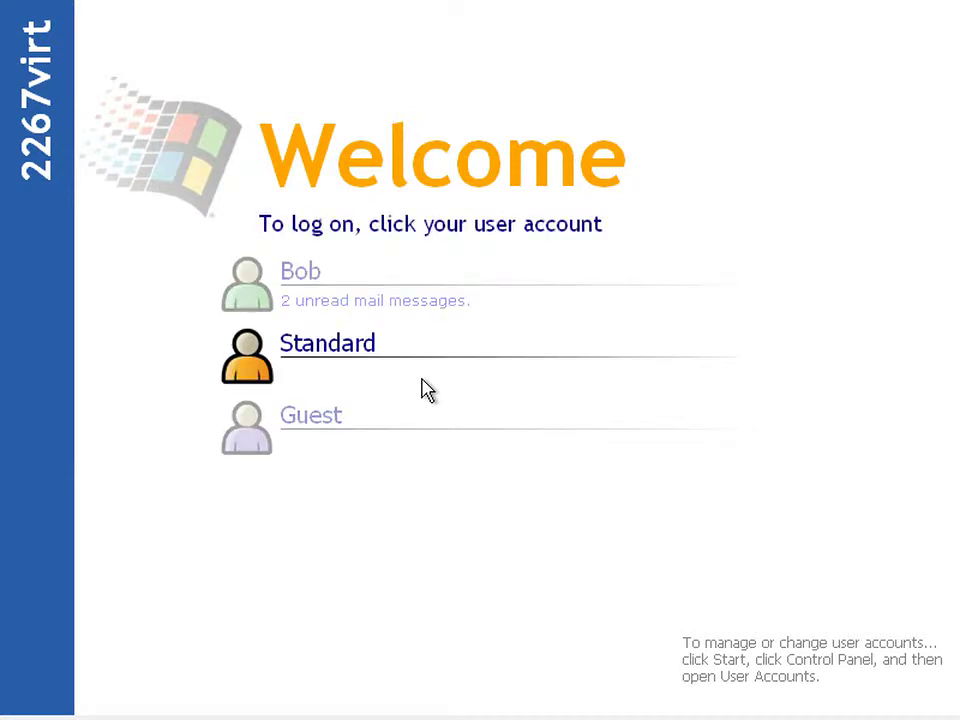
Step: Try to log on to the account that shows unread mail messages on the Welcome screen
left_click(522, 300)
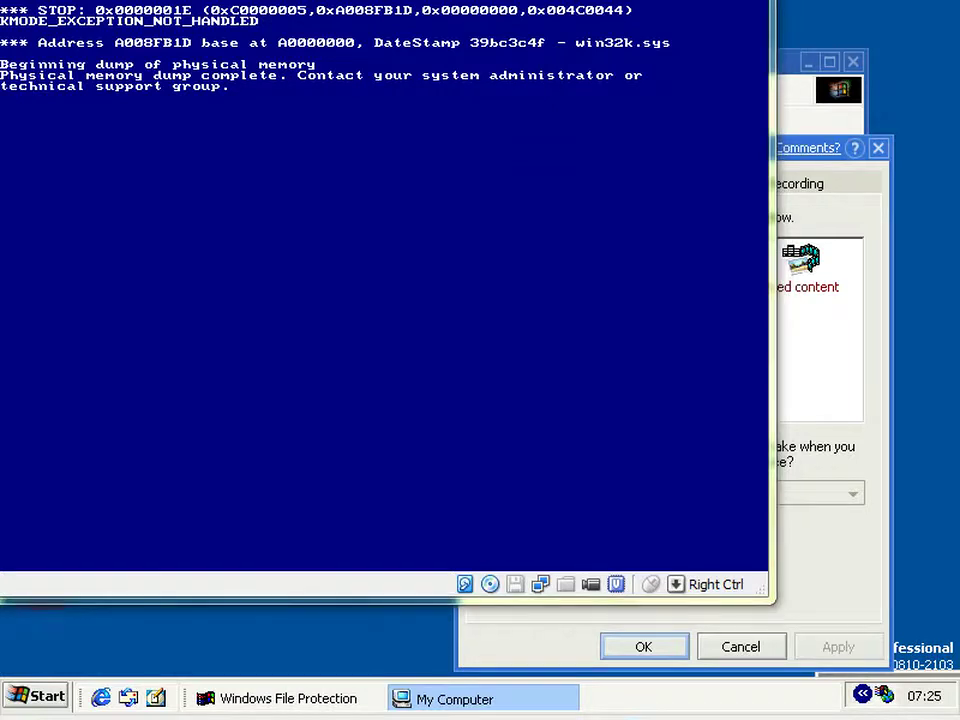
key("alt+space")
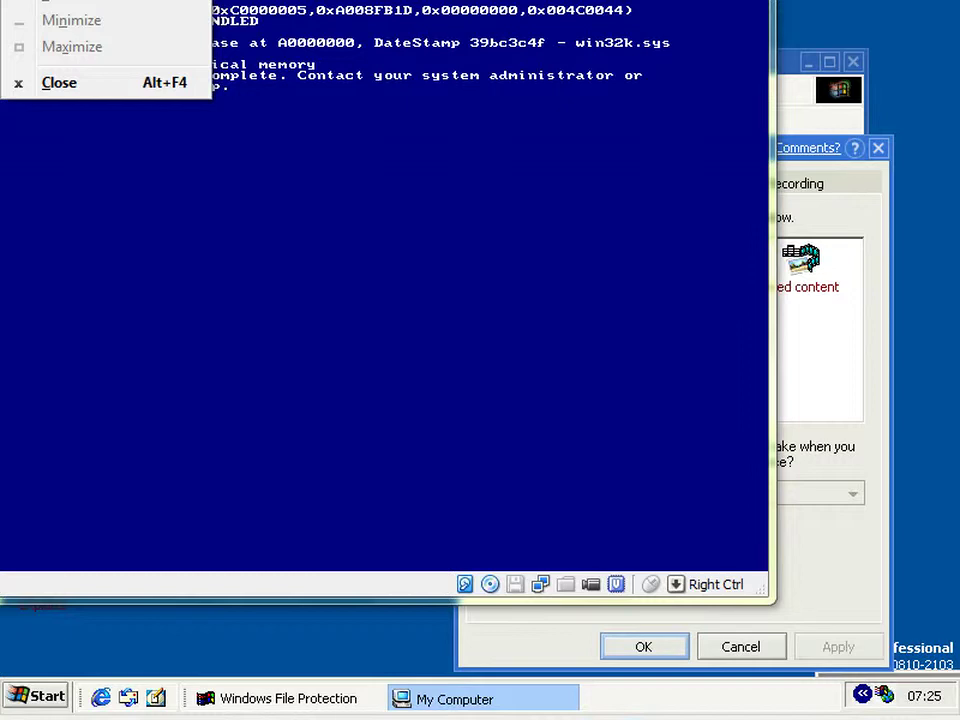
key("Escape")
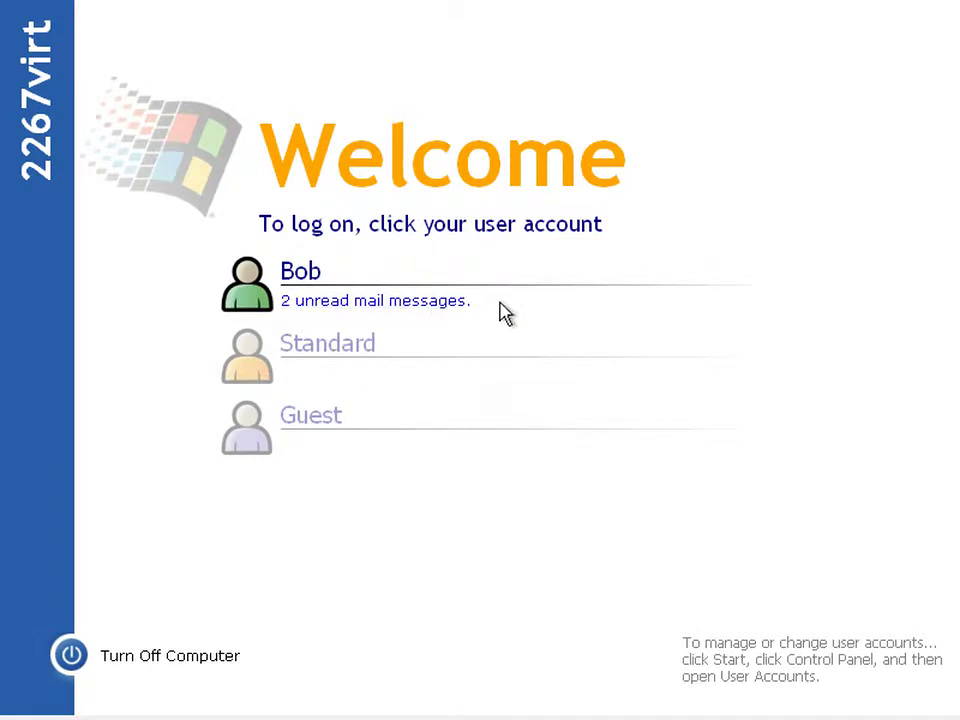
Step: View the unread mail details on the Welcome screen, then log on to that account by entering its password
left_click(377, 302)
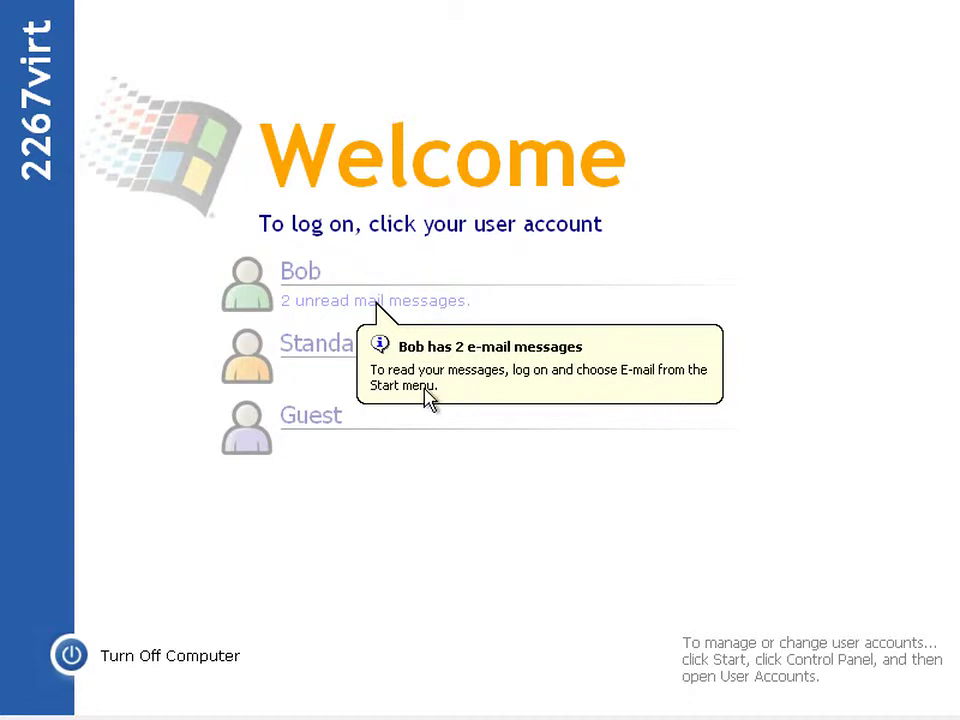
left_click(407, 280)
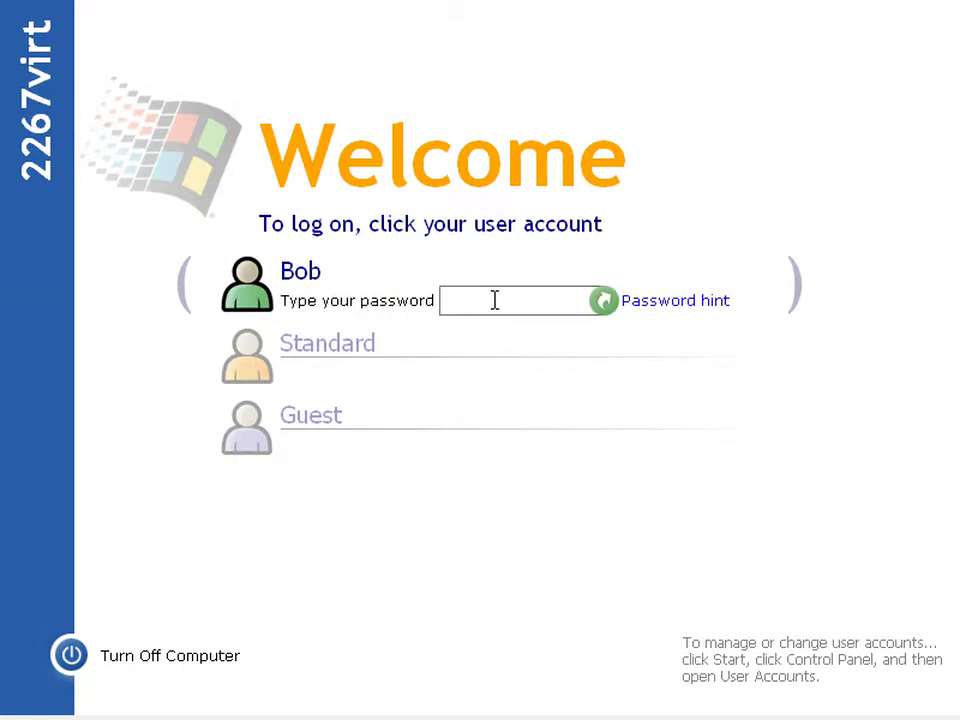
type("••••")
key("Return")
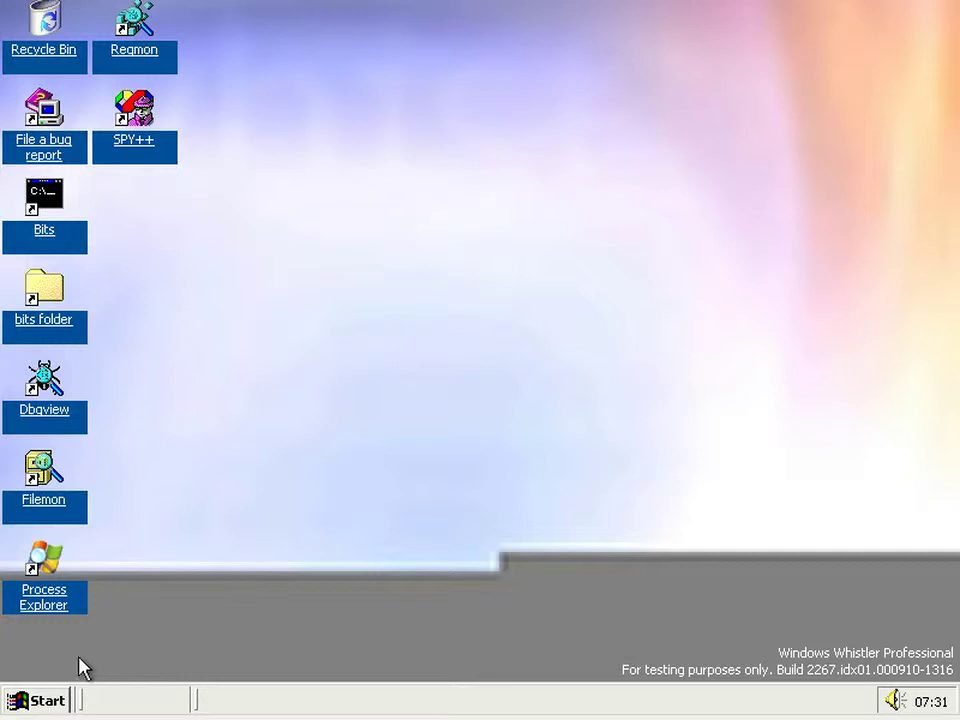
Step: Open Control Panel and minimize its window to reveal the desktop
left_click(47, 700)
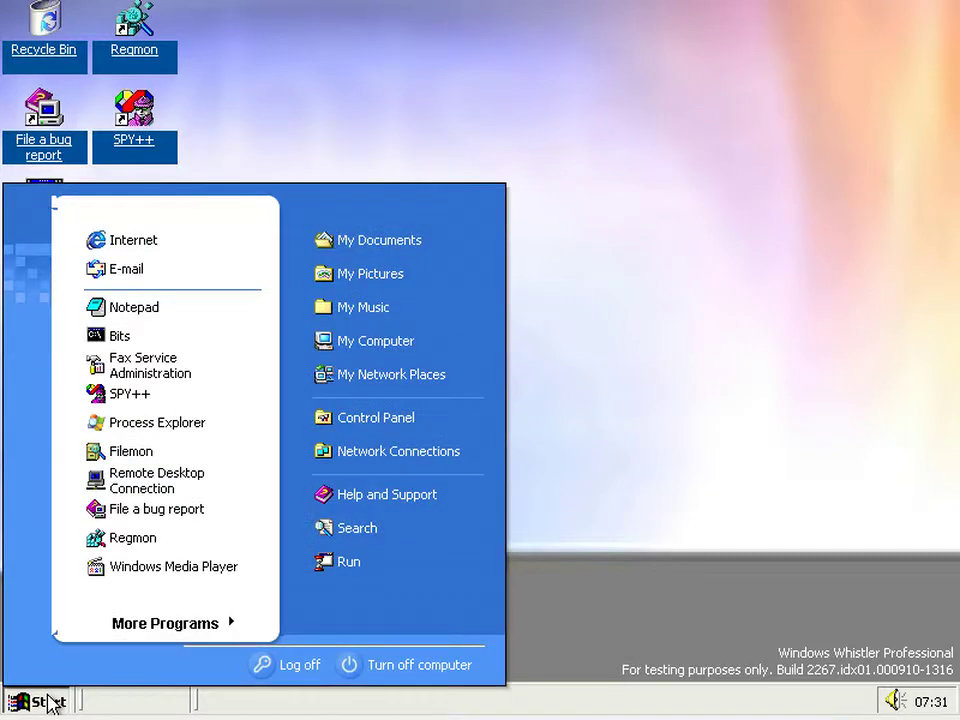
left_click(341, 437)
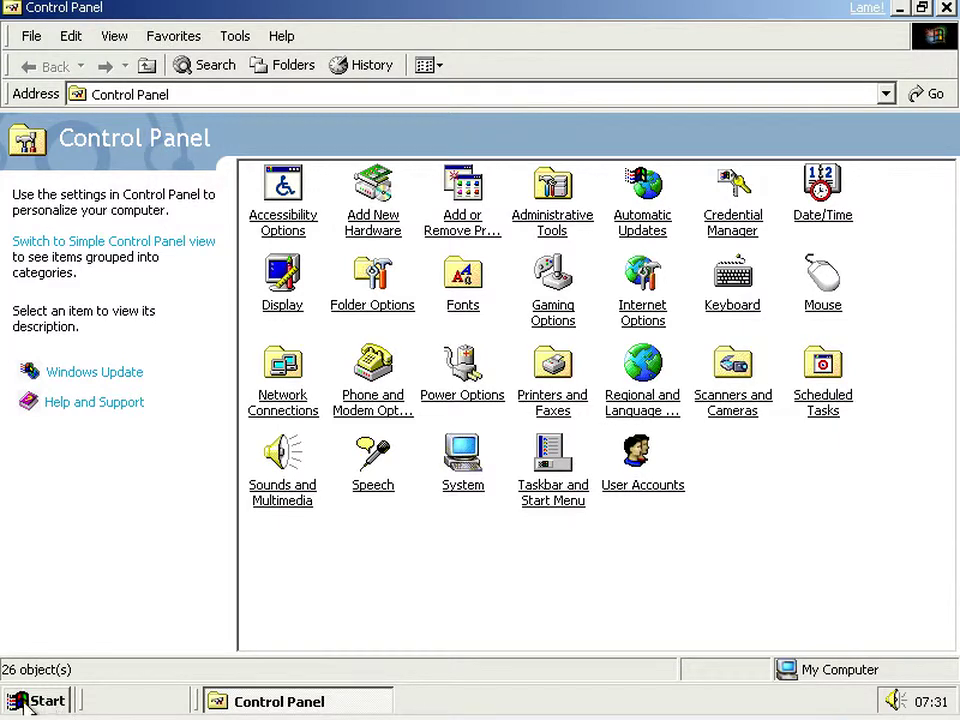
left_click(307, 703)
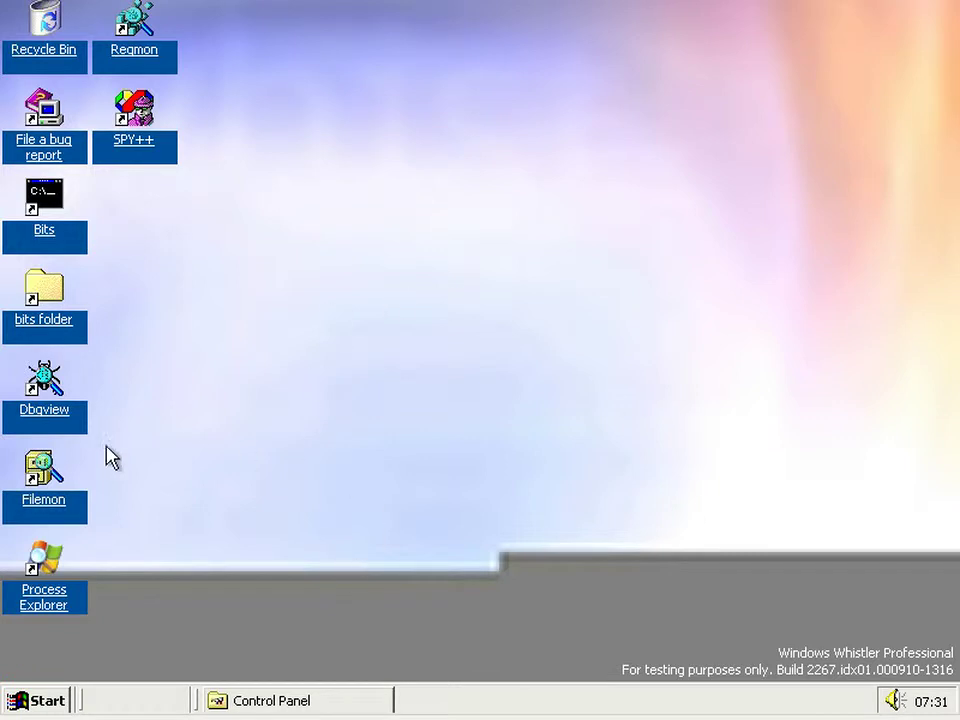
Step: Apply the theme listed after My Custom Theme in Display Properties and shrink the taskbar to a single row
right_click(319, 452)
left_click(392, 655)
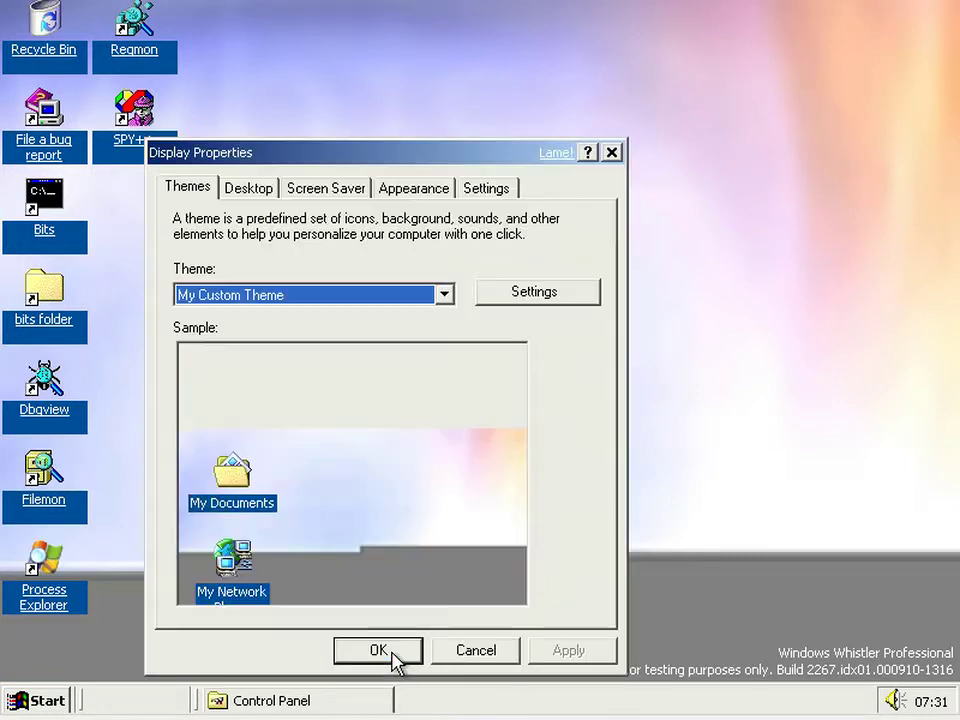
key("Down")
left_click(392, 645)
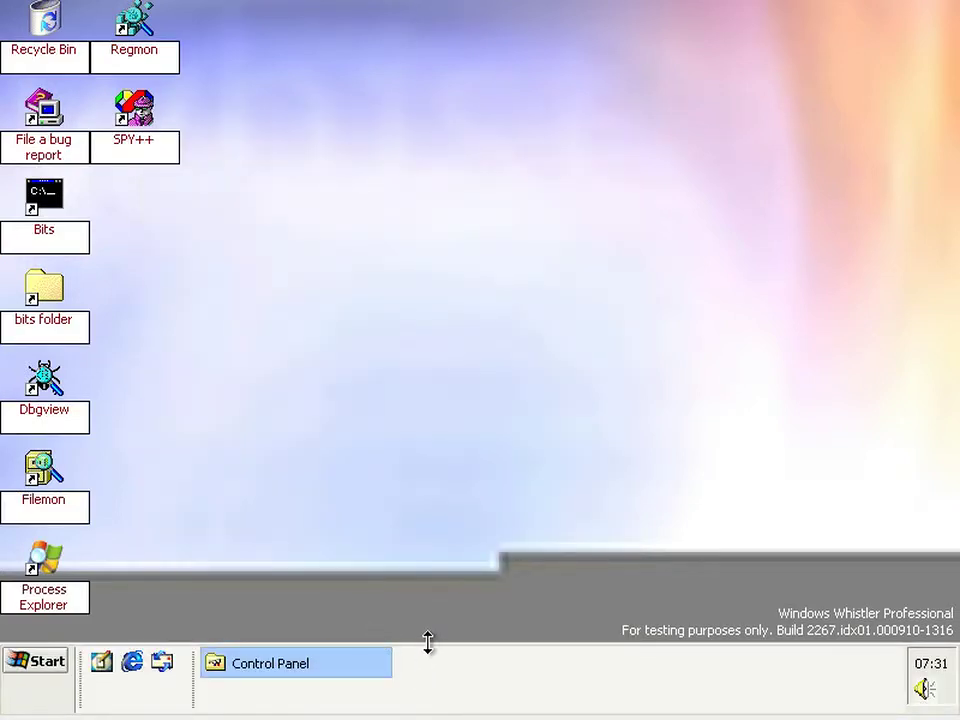
left_click_drag(431, 641, 340, 680)
Step: Restore the Control Panel window and open the Sounds settings in Sounds and Multimedia Properties
left_click(330, 698)
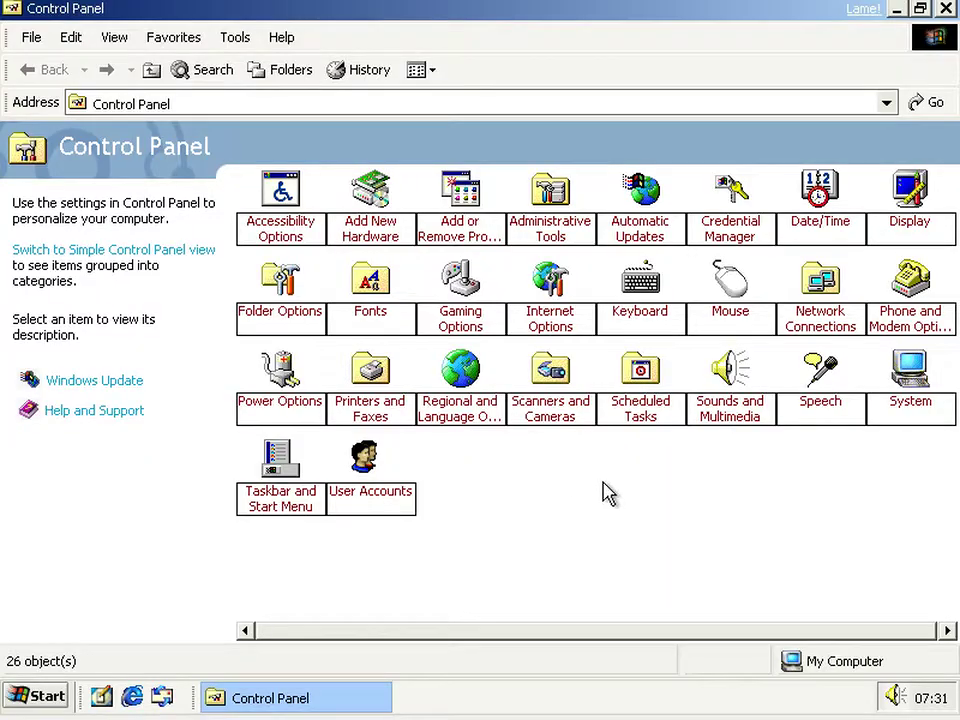
left_click(739, 390)
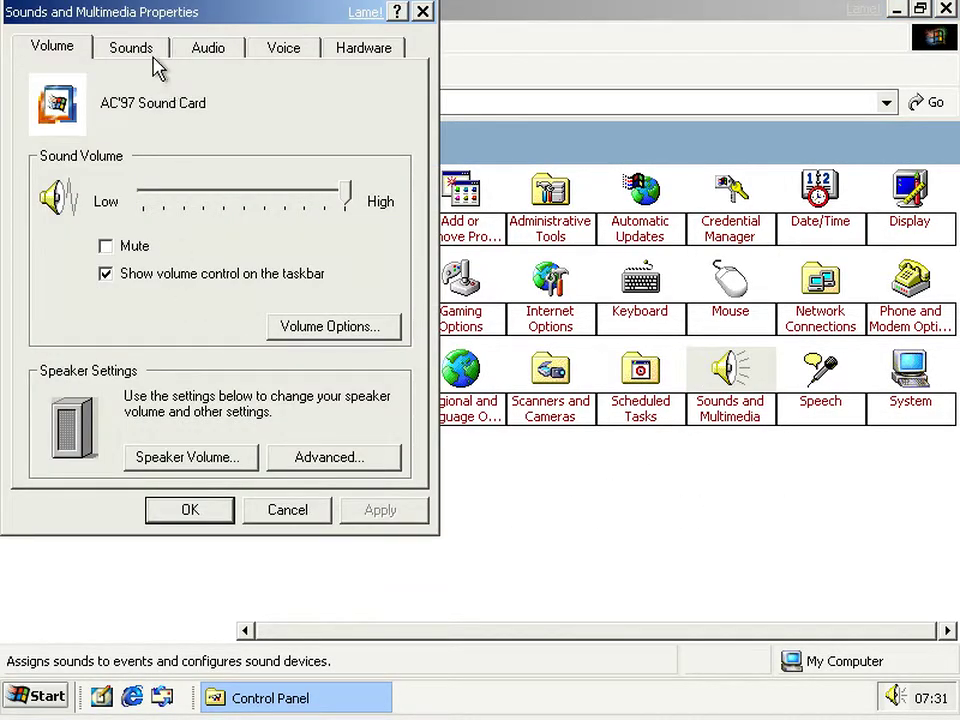
left_click(118, 47)
Step: Examine the available sound schemes and look through the list of sound events
left_click(231, 162)
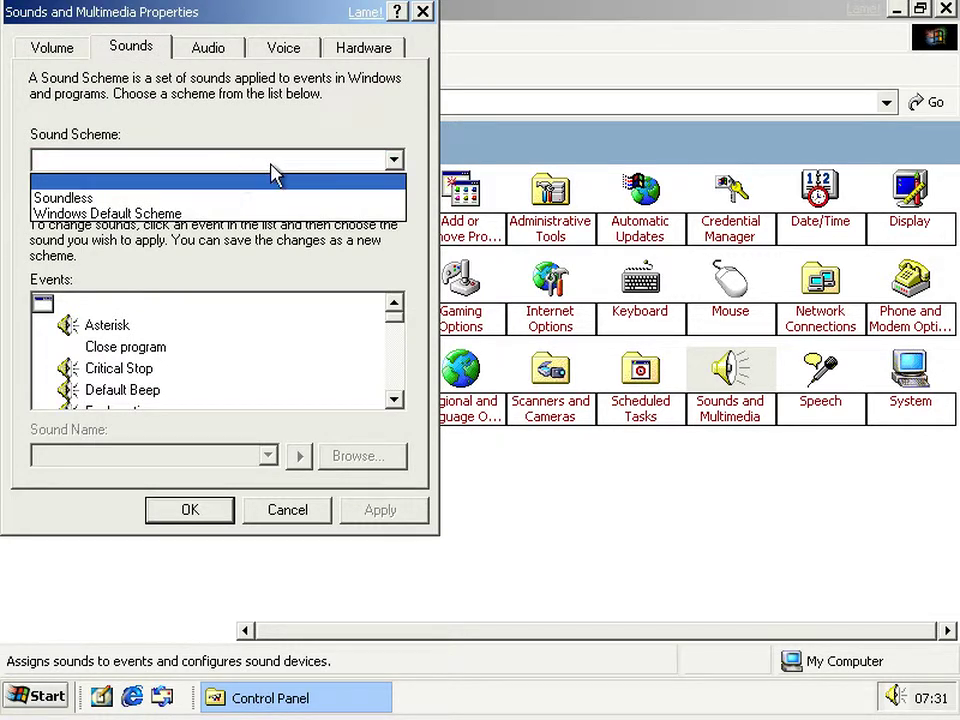
left_click(274, 162)
left_click(393, 163)
left_click(330, 268)
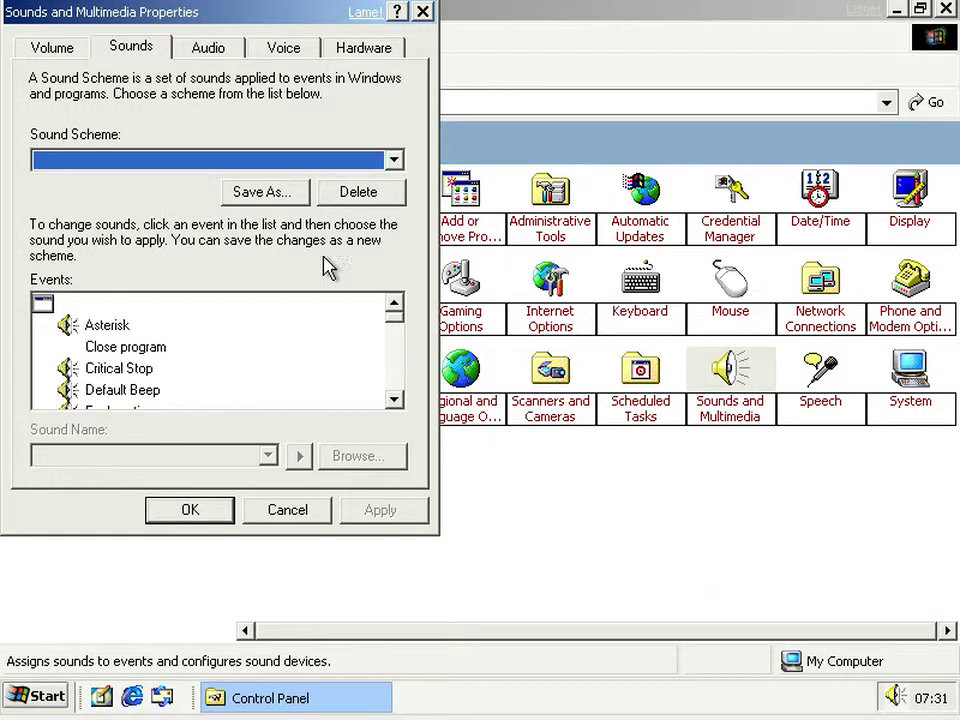
left_click(395, 364)
left_click(395, 364)
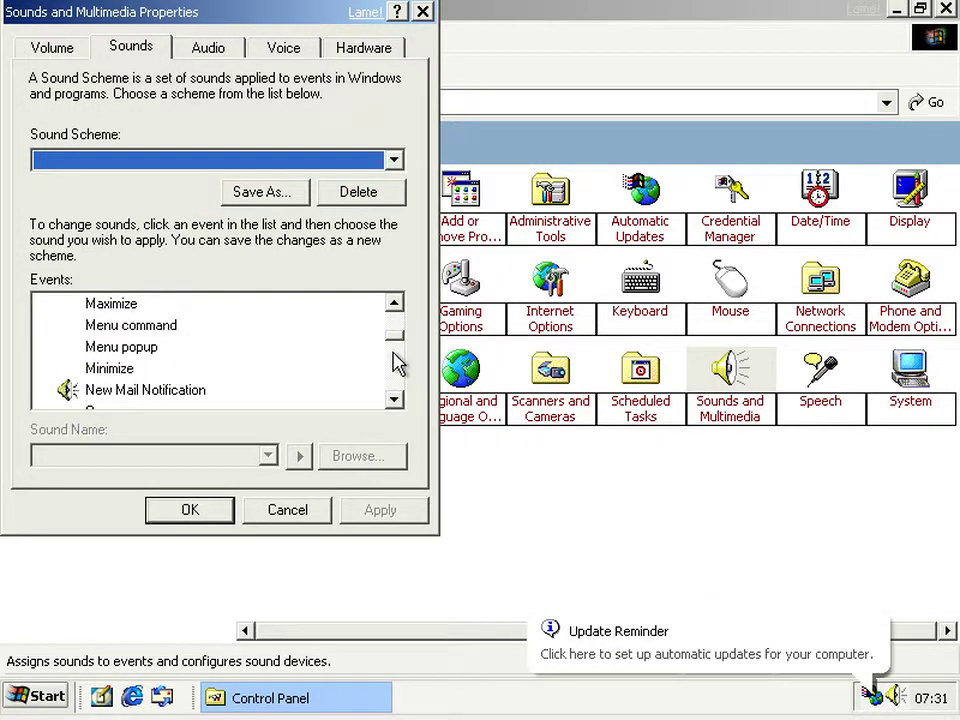
left_click_drag(395, 342, 394, 313)
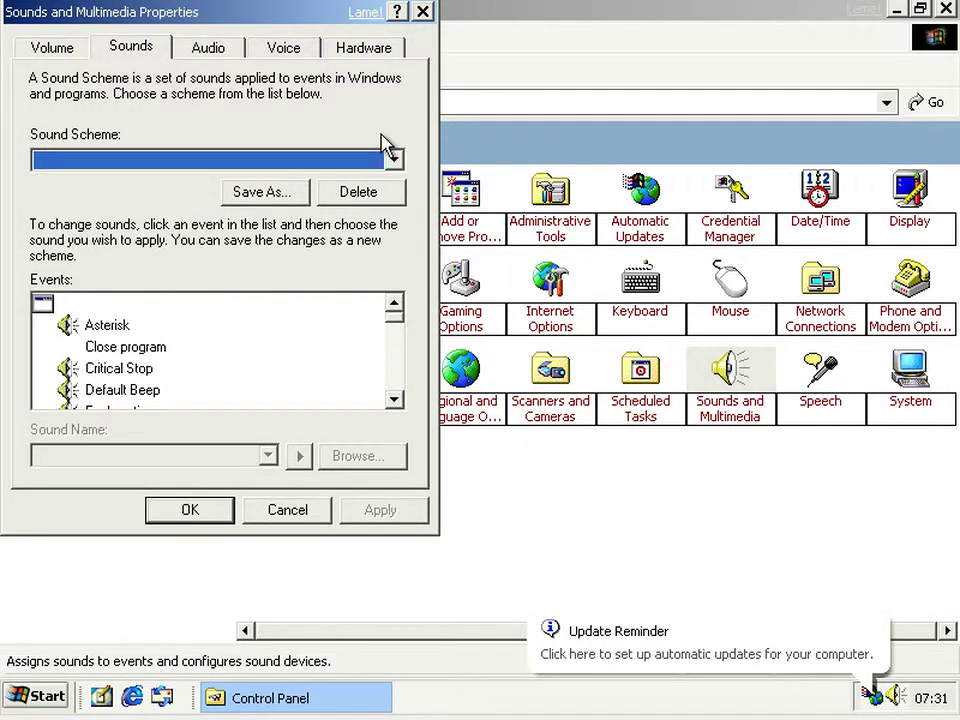
Step: Choose the Soundless sound scheme
left_click(392, 161)
left_click(278, 199)
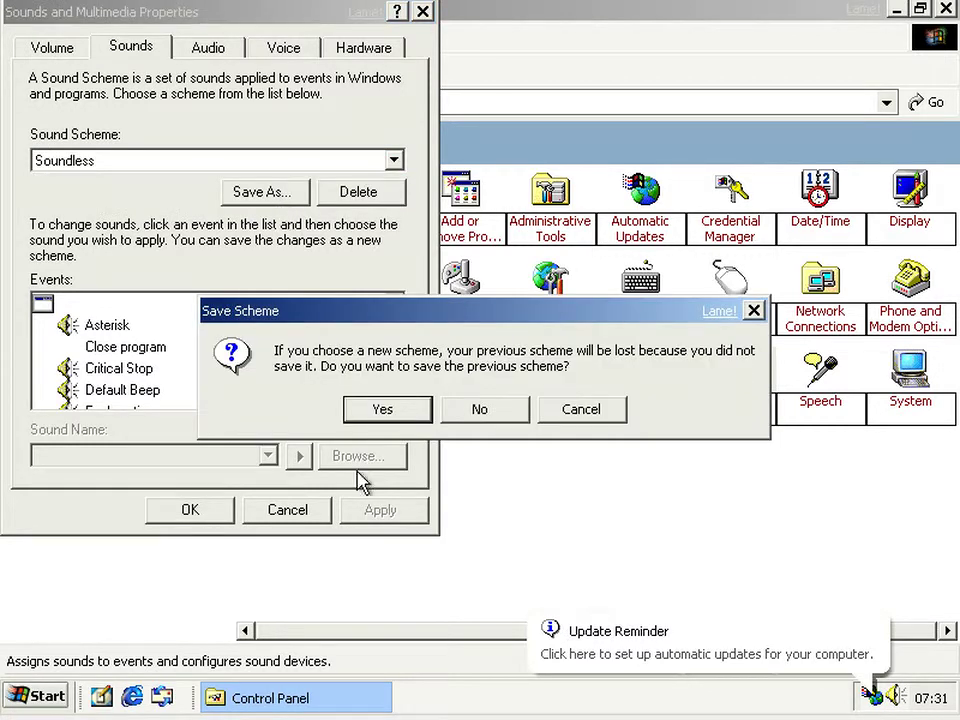